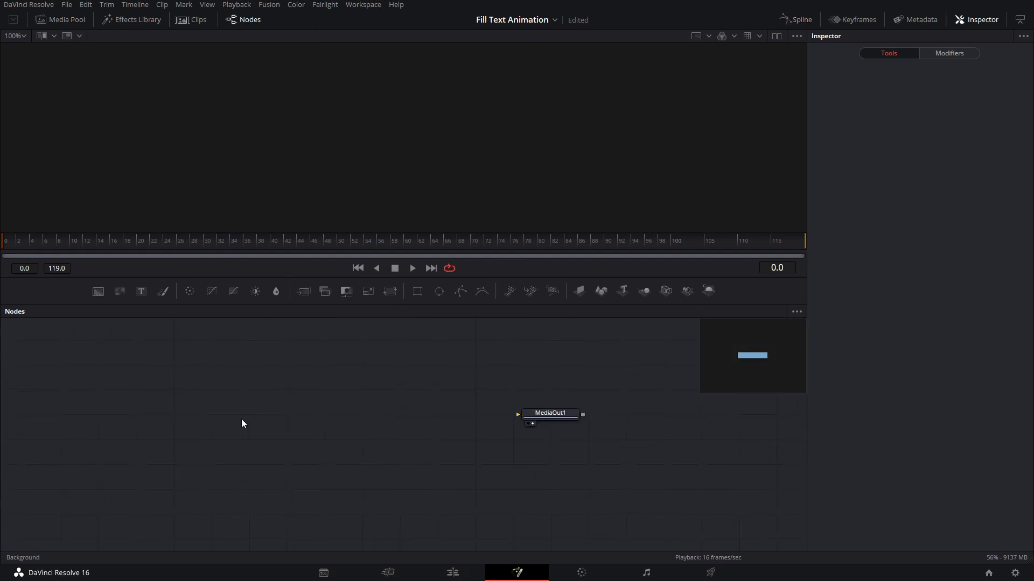
Step: Connect a new Background node to MediaOut1 and set its background type to Gradient
left_click_drag(241, 424, 558, 414)
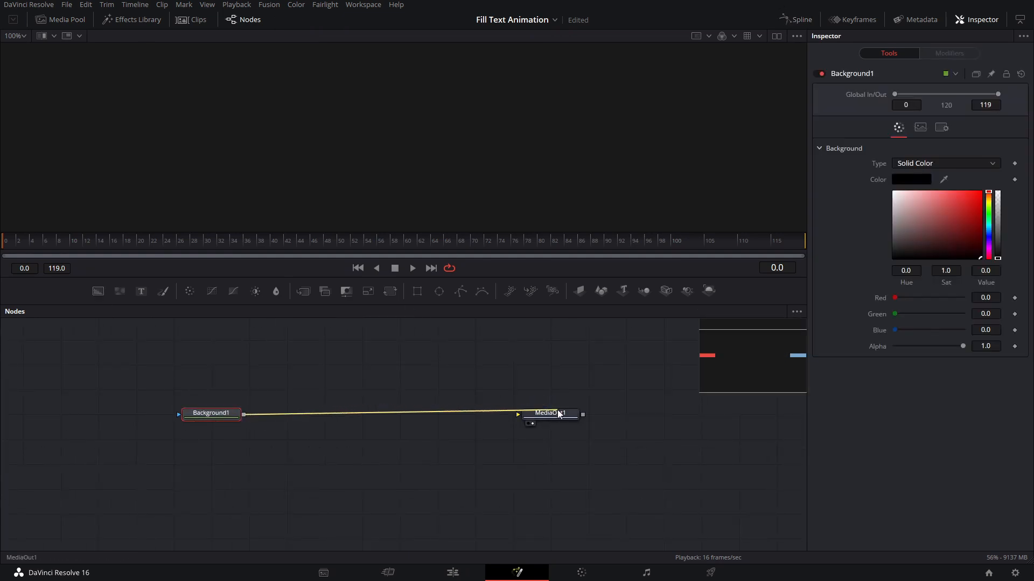
left_click_drag(961, 346, 992, 344)
left_click(932, 165)
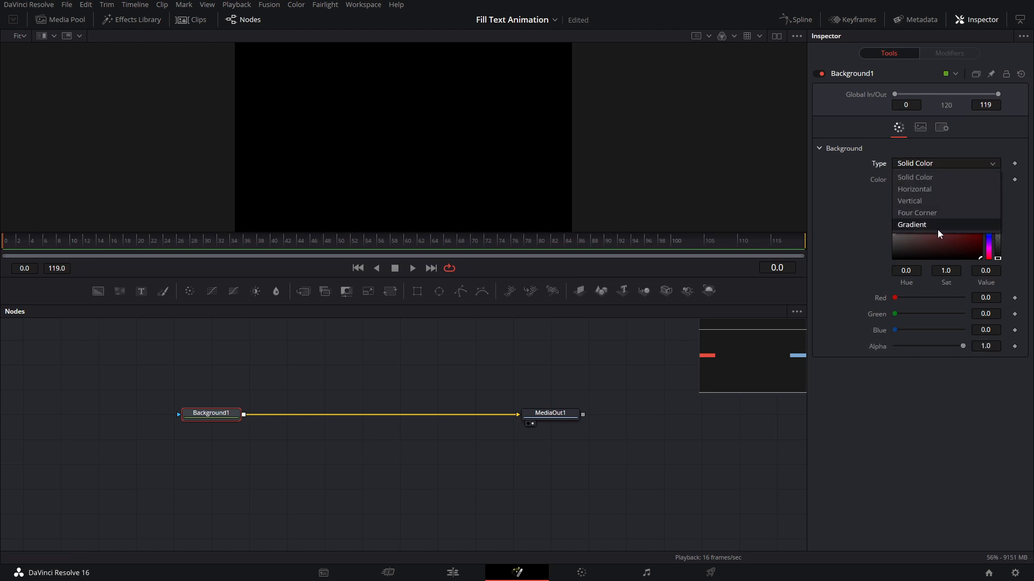
left_click(938, 228)
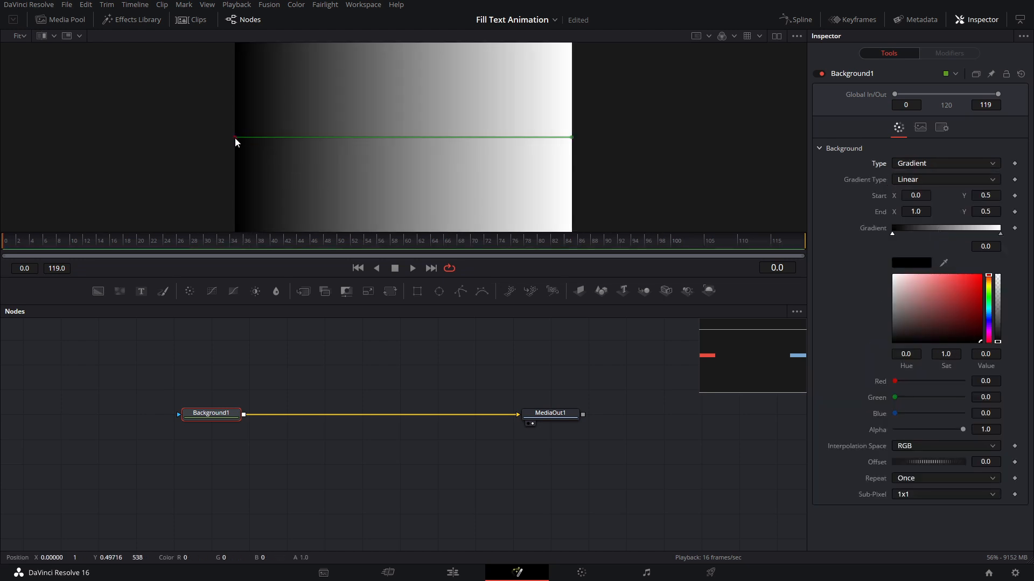
Step: Reposition the gradient handles so it runs nearly vertically, starting at about 0.49, -0.08 and ending at about 0.54, 1.13
left_click_drag(236, 141, 397, 233)
scroll(581, 126, "down", 1)
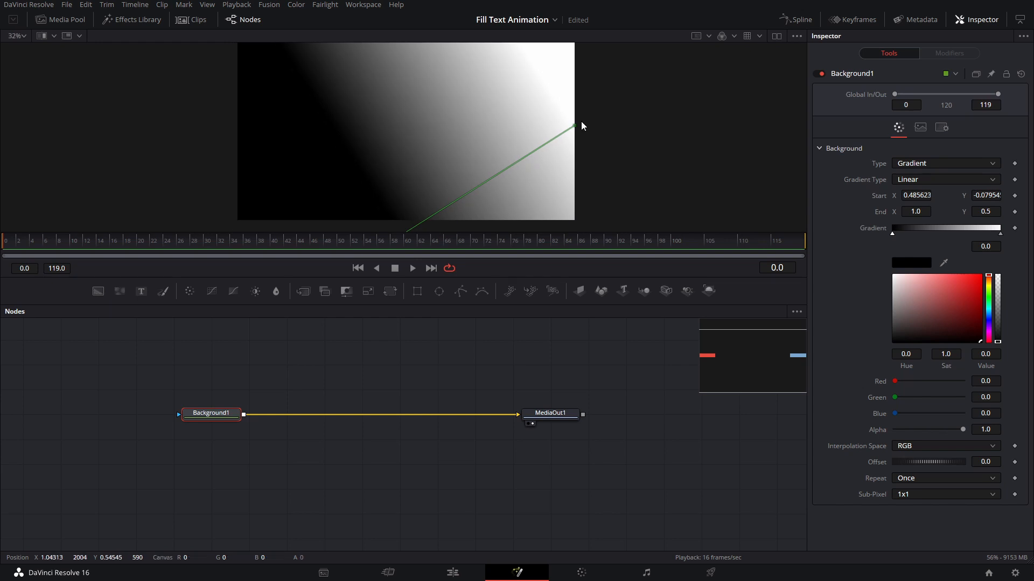
left_click_drag(575, 126, 436, 70)
Step: Color the gradient from pure red at the start stop to yellow (hue 0.184) at the end stop
left_click_drag(967, 287, 1008, 237)
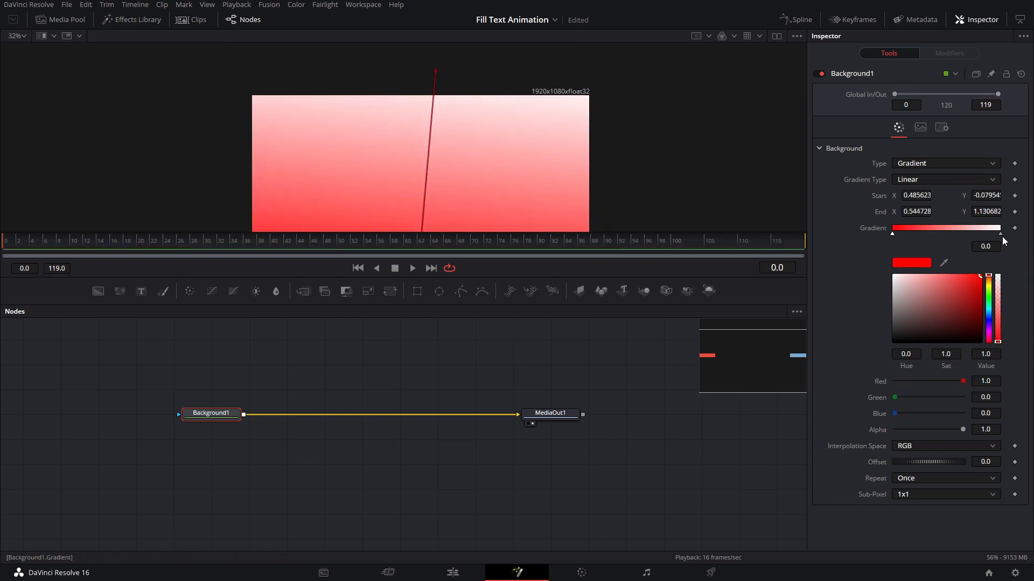
left_click(1001, 235)
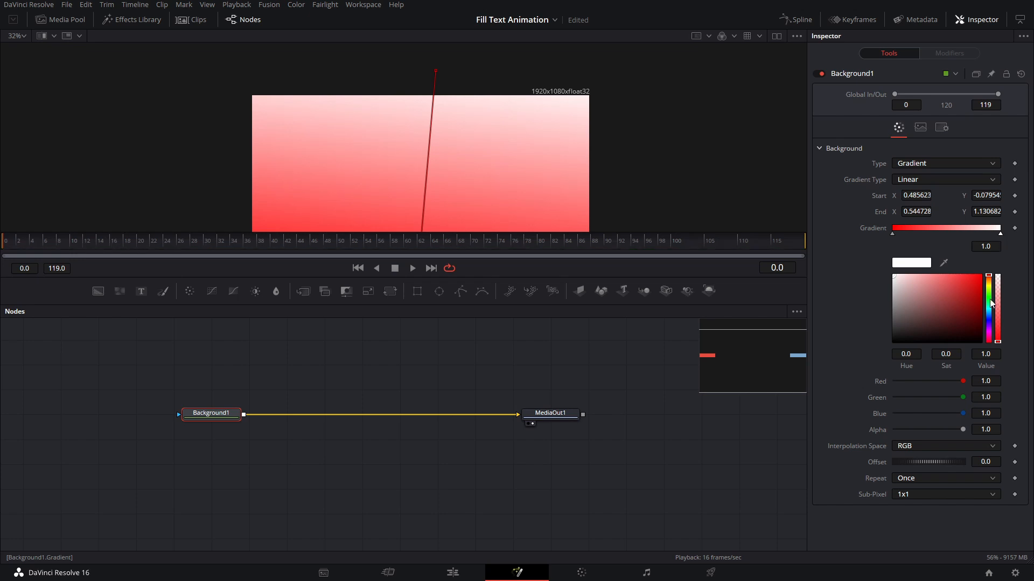
mouse_move(992, 289)
left_mouse_down()
mouse_move(992, 276)
mouse_move(988, 287)
left_mouse_up()
left_click(980, 276)
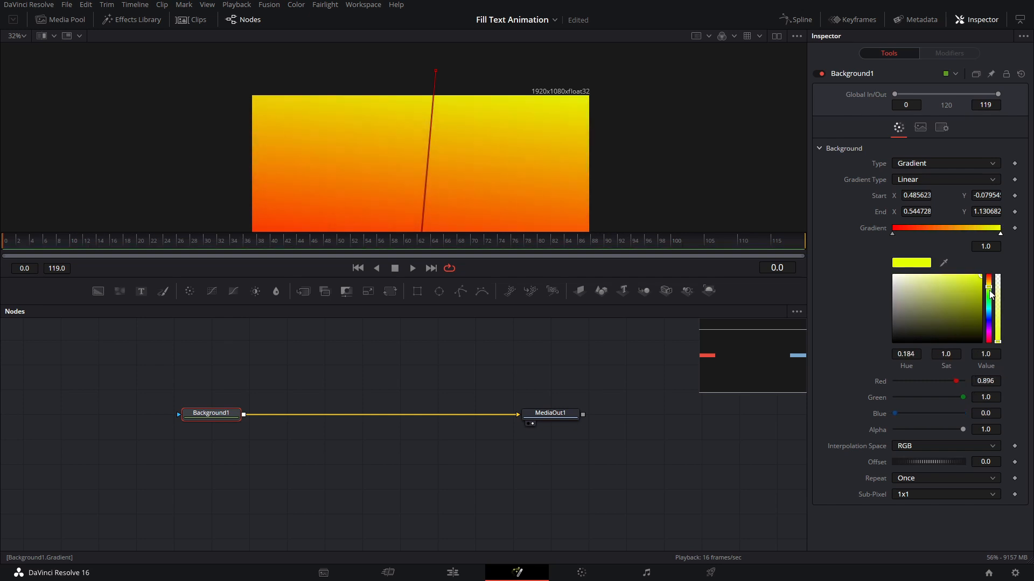
scroll(513, 143, "down", 3)
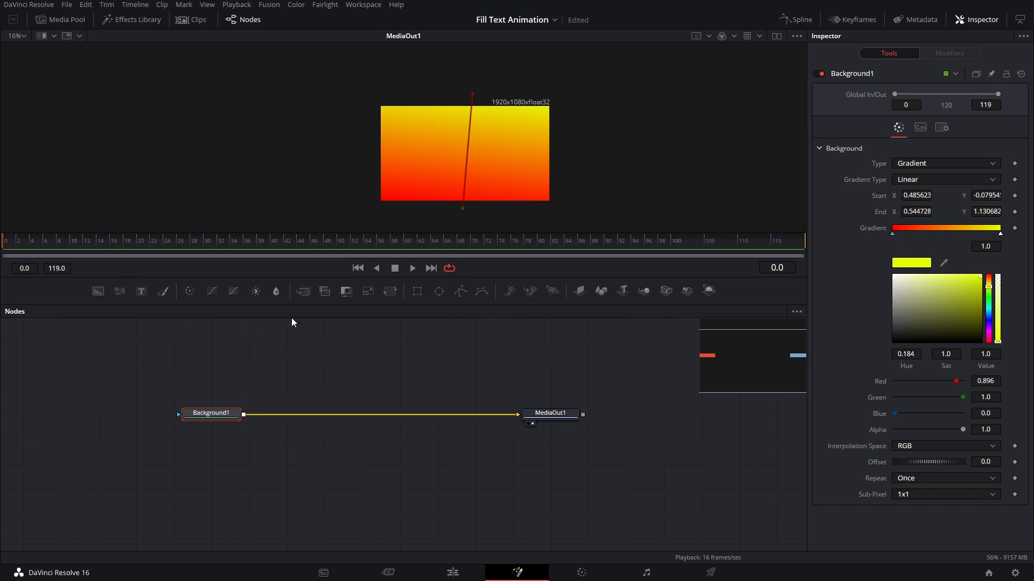
Step: Insert a Merge node between Background1 and MediaOut1 and space the nodes apart
left_click_drag(298, 340, 372, 400)
left_click(176, 411)
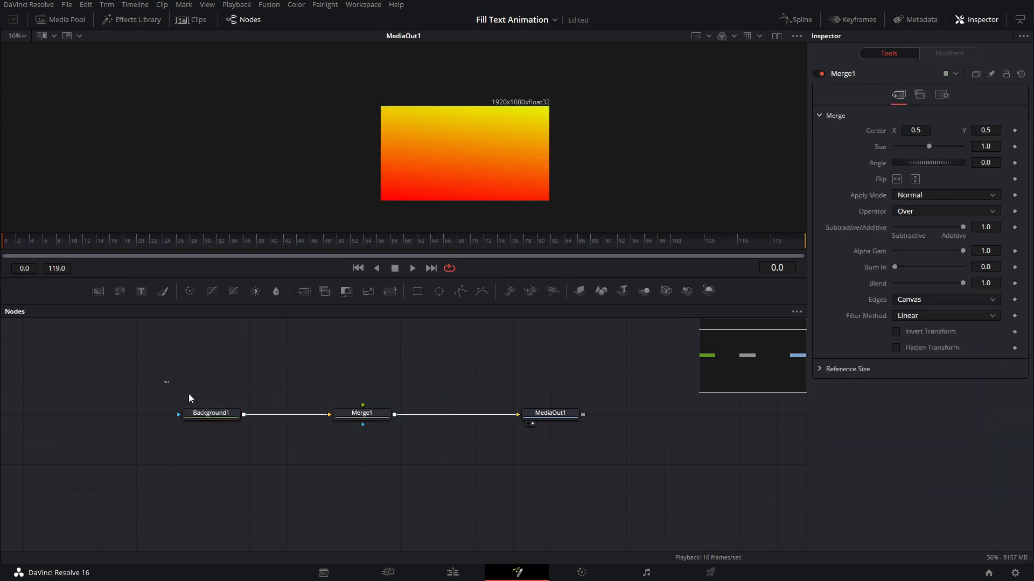
left_click_drag(164, 382, 286, 413)
left_click(355, 409)
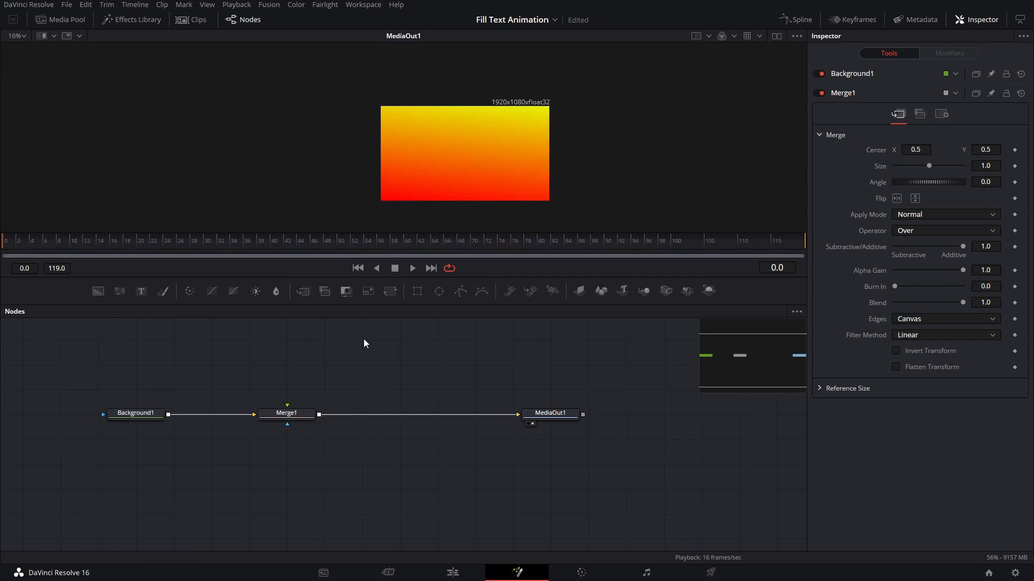
left_click_drag(286, 413, 362, 413)
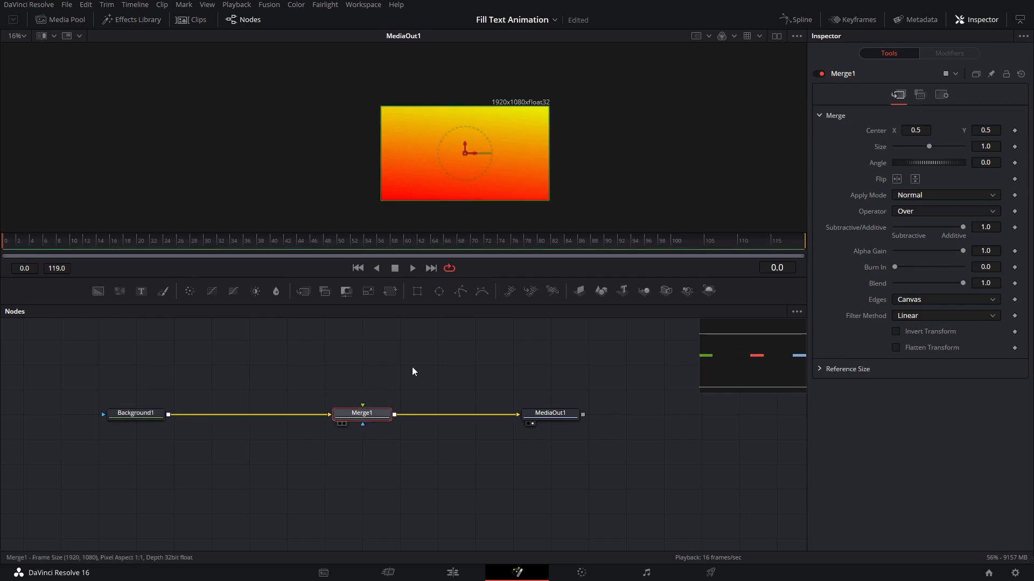
Step: Add a Text node as Merge1's foreground, reading SUALVI at size 0.28
left_click_drag(141, 291, 371, 409)
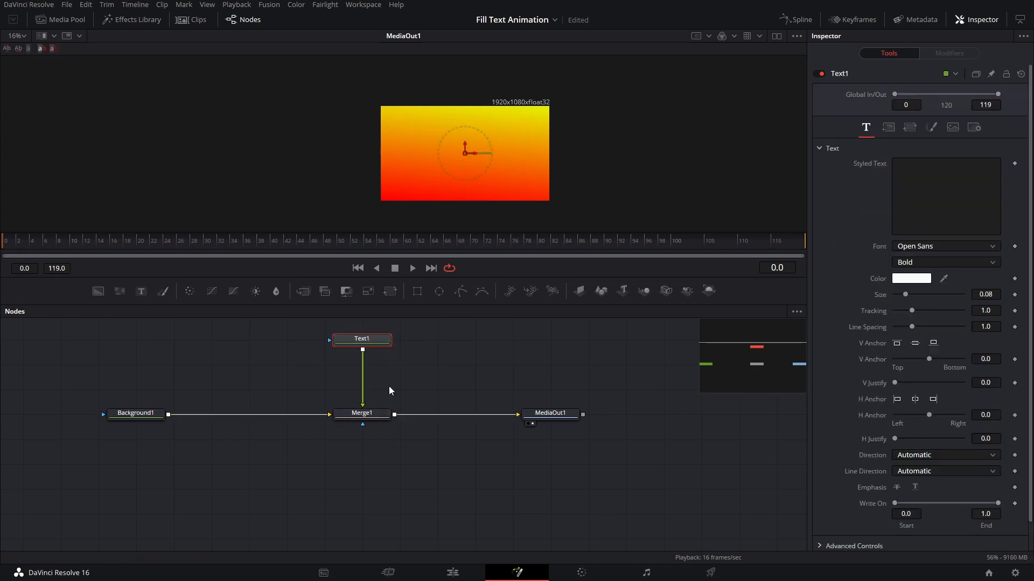
left_click(965, 200)
type("s")
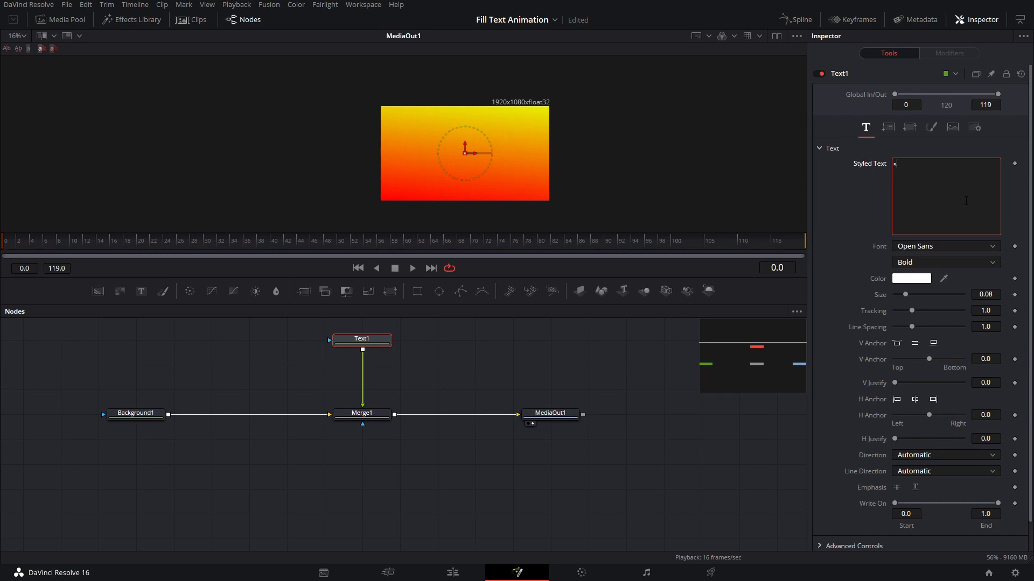
type("UALVI")
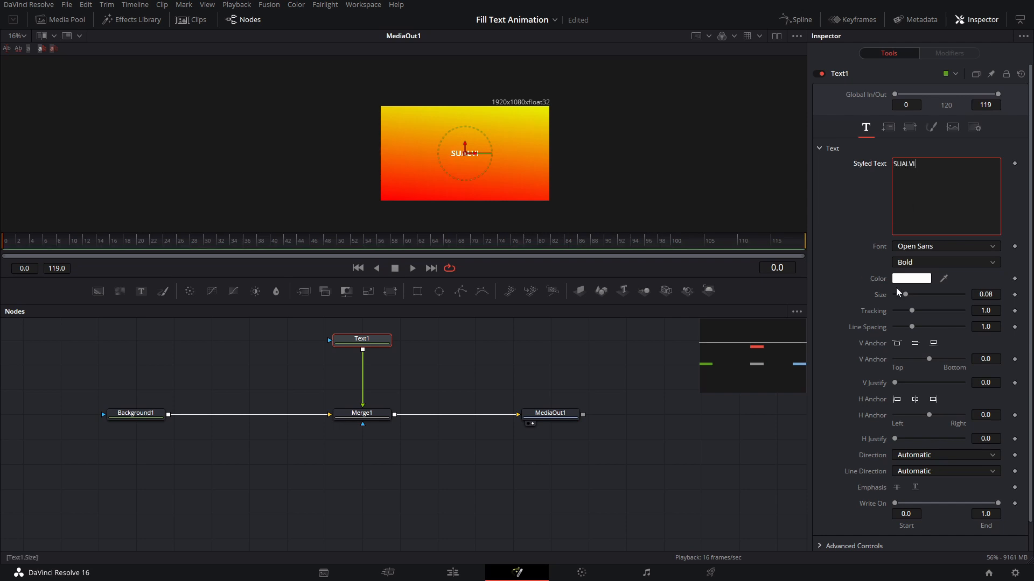
left_click_drag(905, 295, 936, 296)
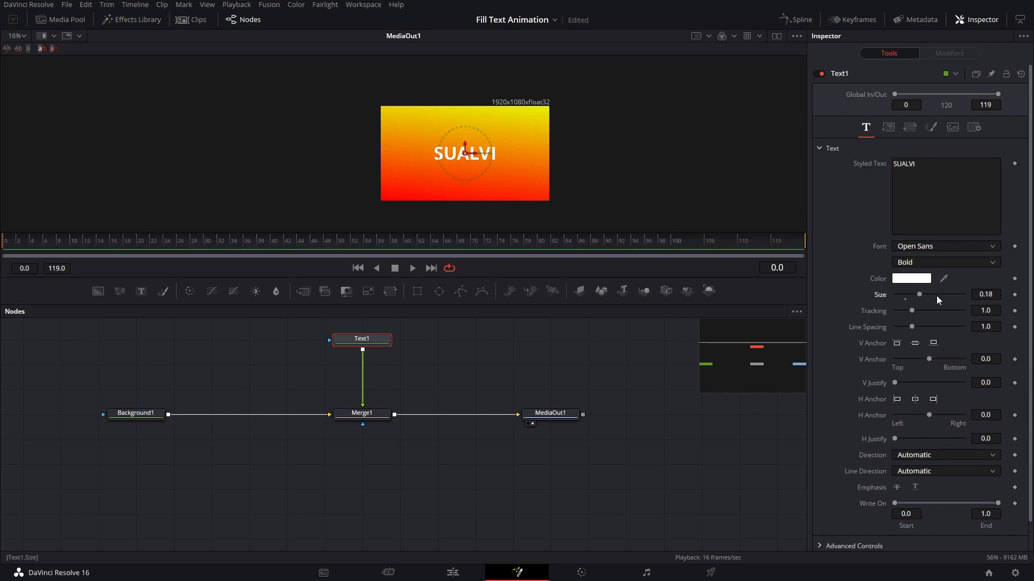
left_click(926, 248)
left_click(930, 249)
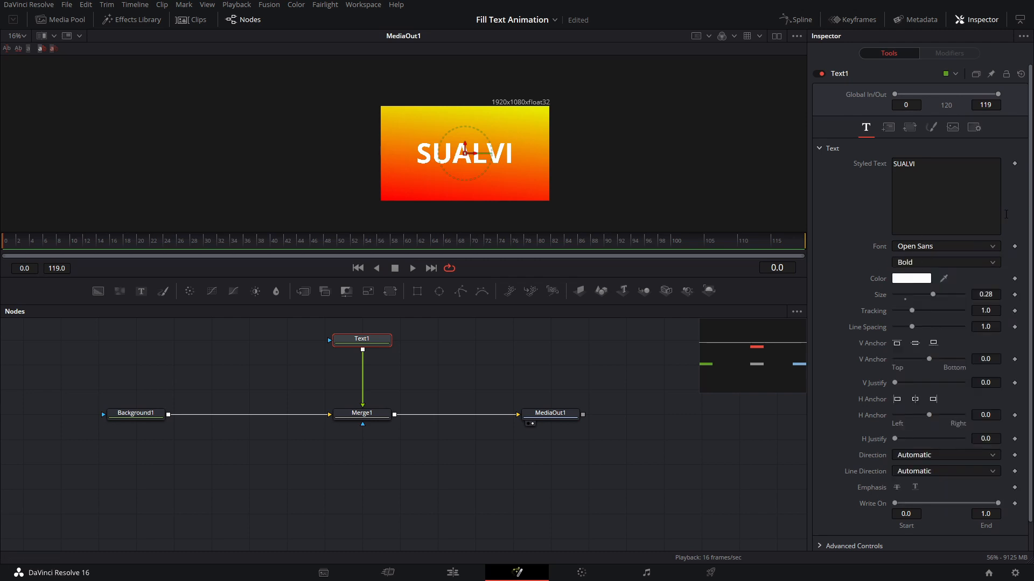
Step: Change the text's shading from solid fill to an outline with a thickness of 0.0089
left_click(911, 127)
left_click(930, 130)
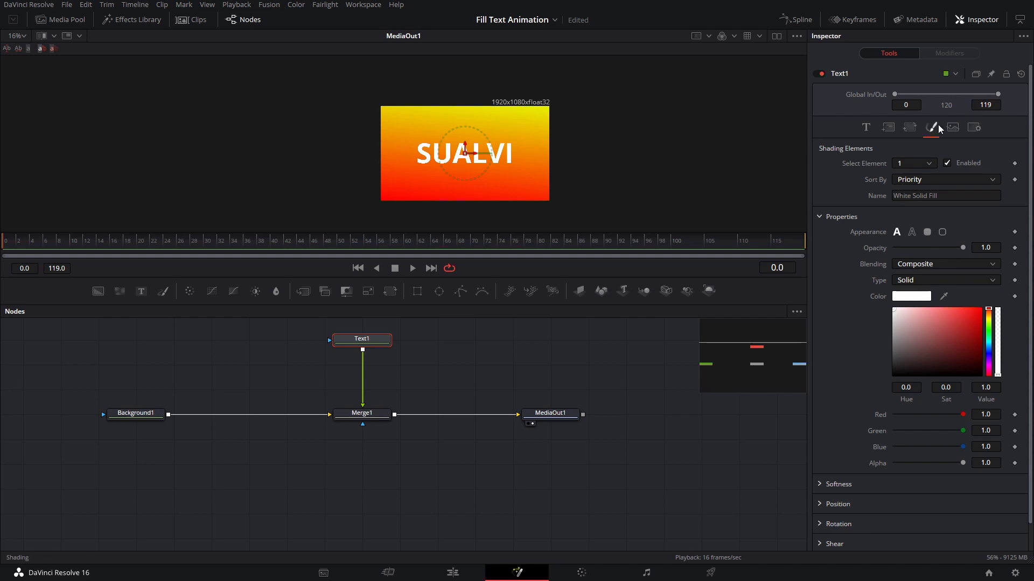
left_click(912, 235)
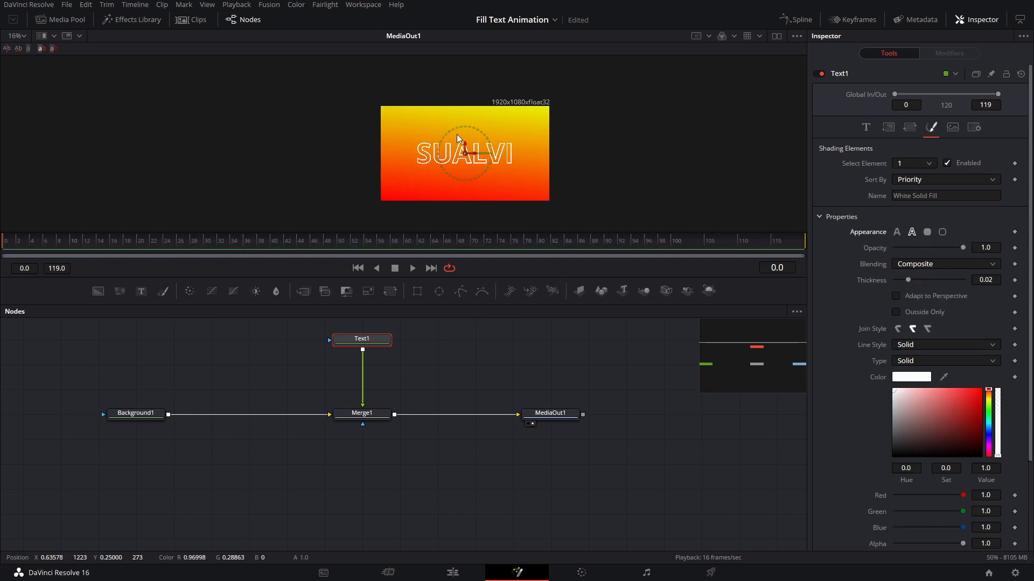
left_click_drag(990, 275, 981, 275)
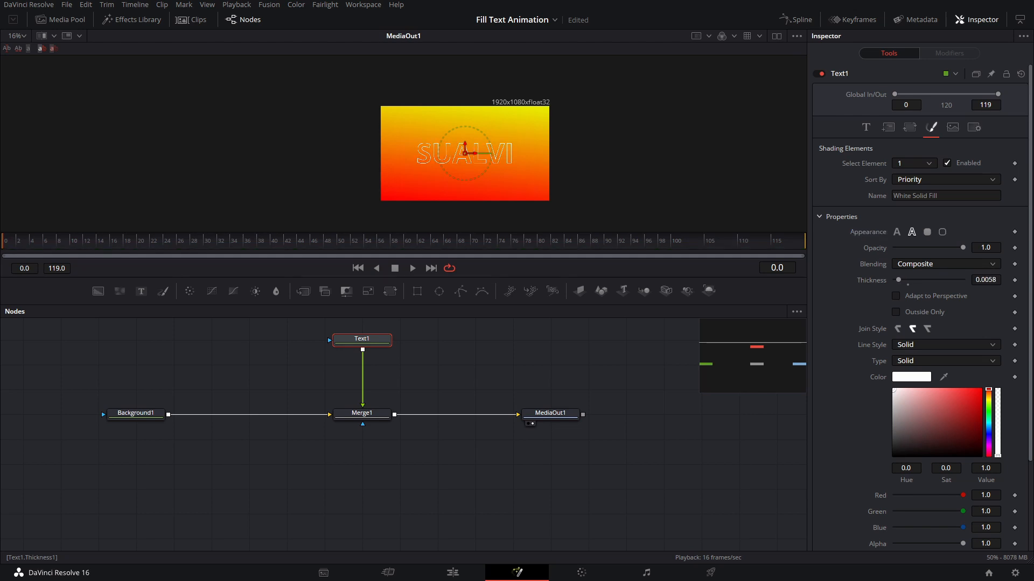
left_click_drag(985, 279, 992, 279)
scroll(451, 175, "up", 2)
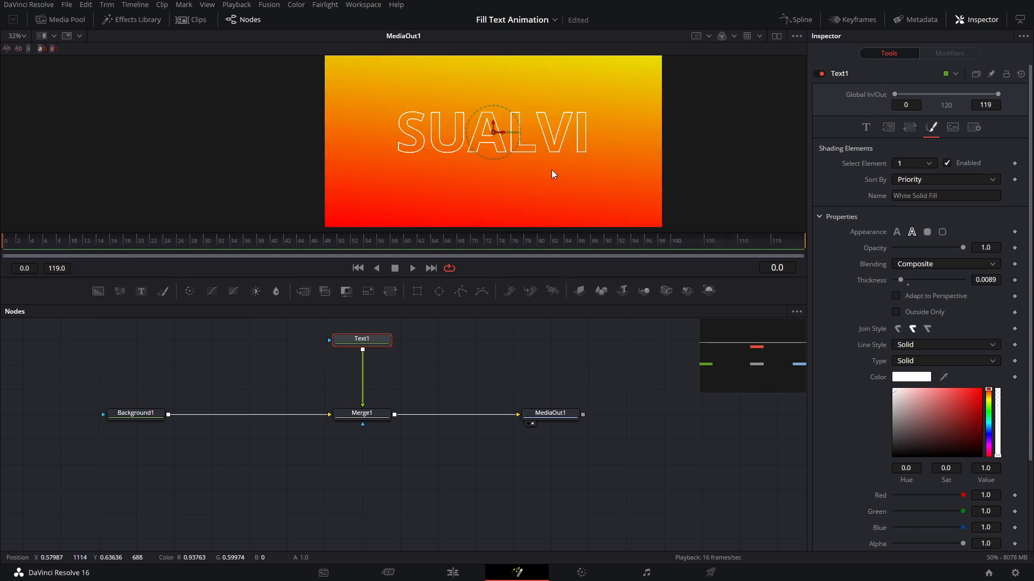
scroll(454, 118, "up", 2)
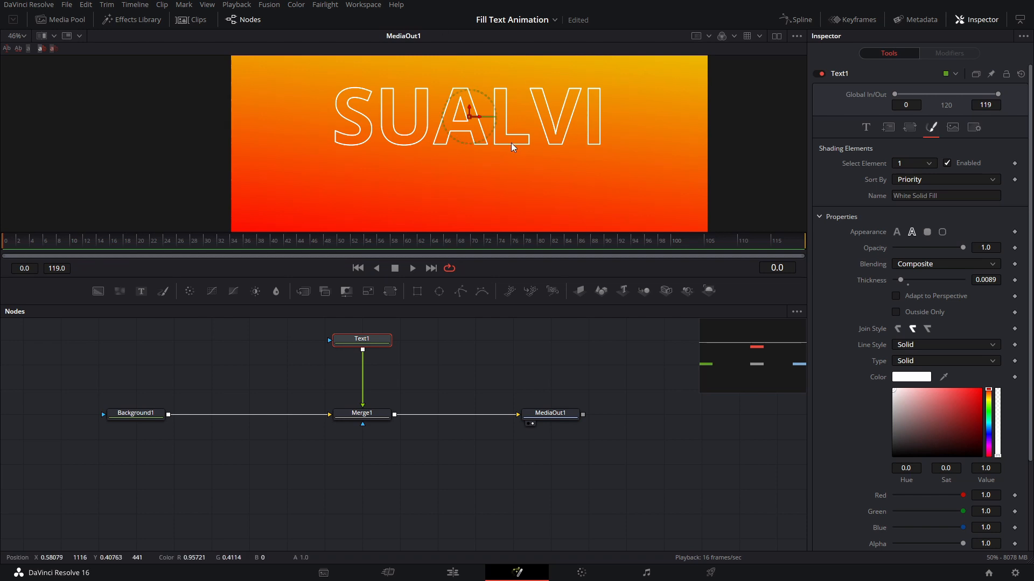
scroll(538, 146, "down", 2)
left_click_drag(518, 65, 584, 64)
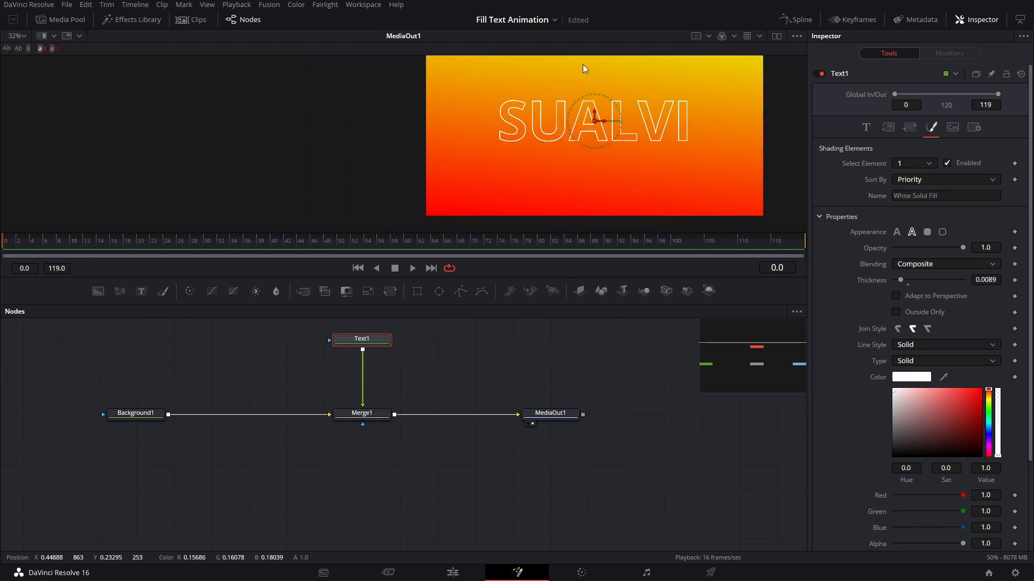
left_click_drag(710, 154, 626, 166)
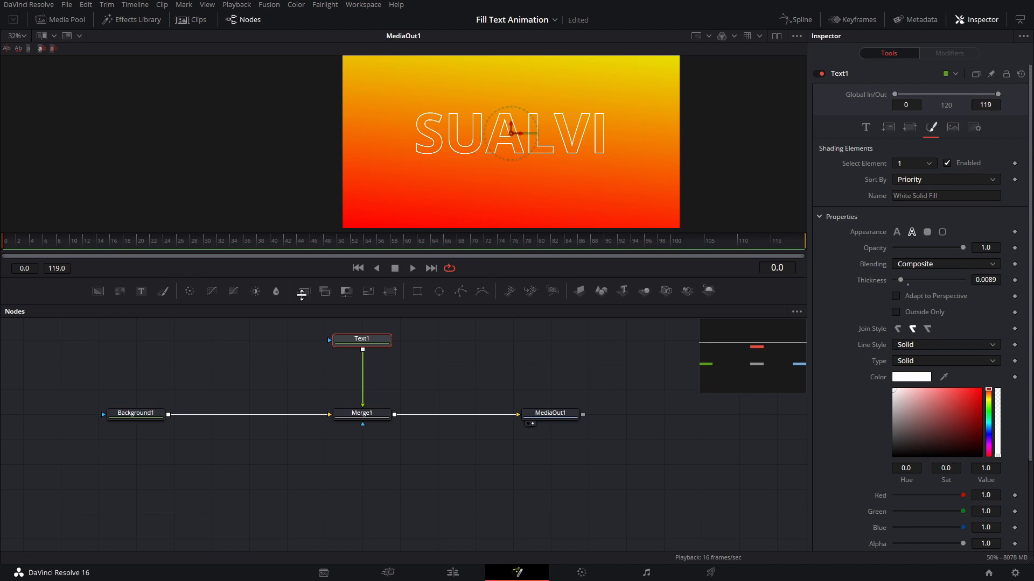
Step: Keyframe the text's layout size from the minimum at frame 1 up to 1.0 around frame 16, and play it back
left_click(51, 245)
left_click(894, 127)
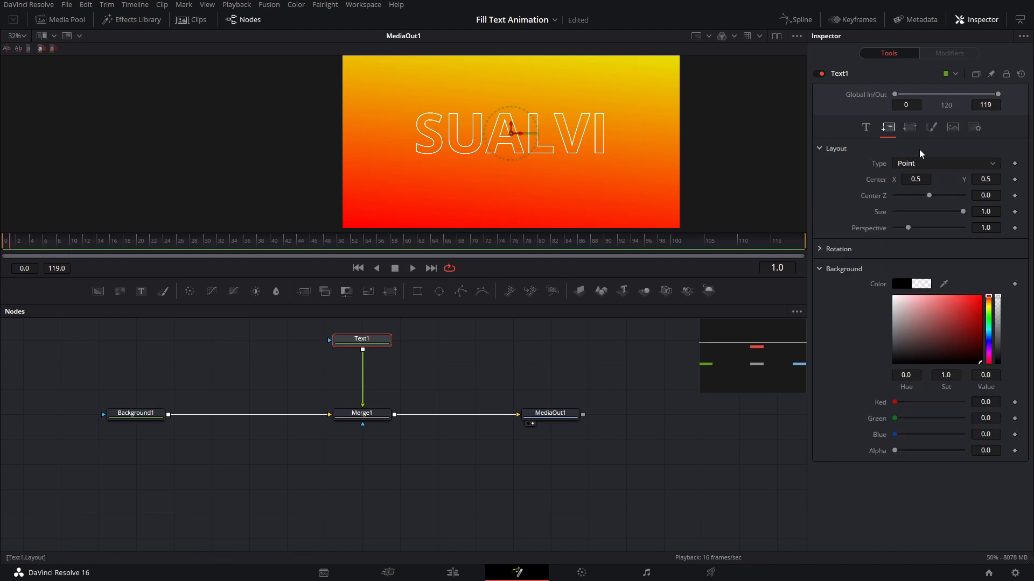
left_click(911, 128)
left_click(888, 127)
left_click(1015, 212)
left_click(111, 243)
left_click(1015, 212)
left_click(1009, 212)
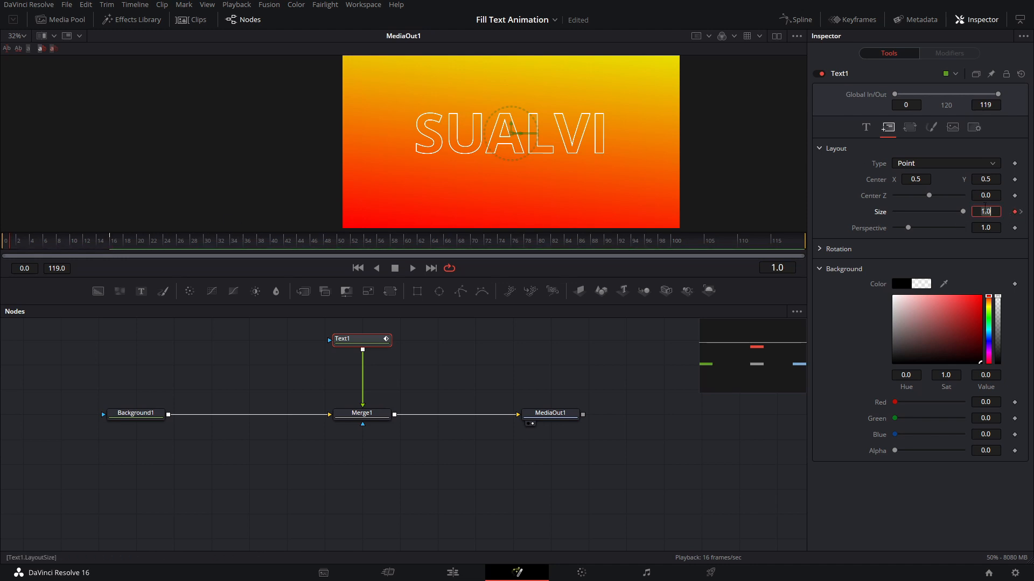
left_click_drag(962, 211, 891, 212)
key("space")
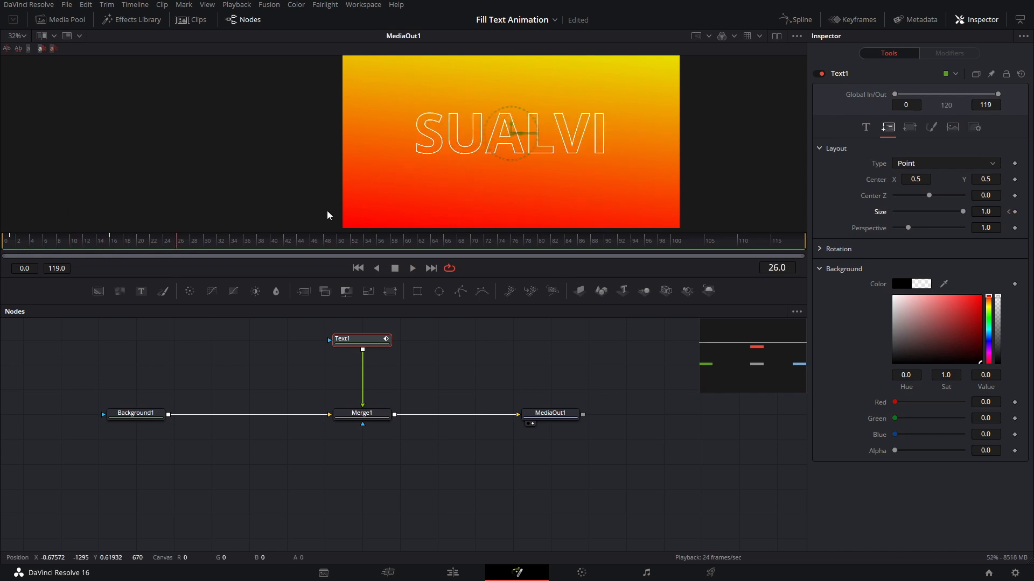
Step: Paste a copy of the text node and merge it onto the line between Background1 and Merge1
left_click_drag(395, 316, 550, 352)
left_click(430, 358)
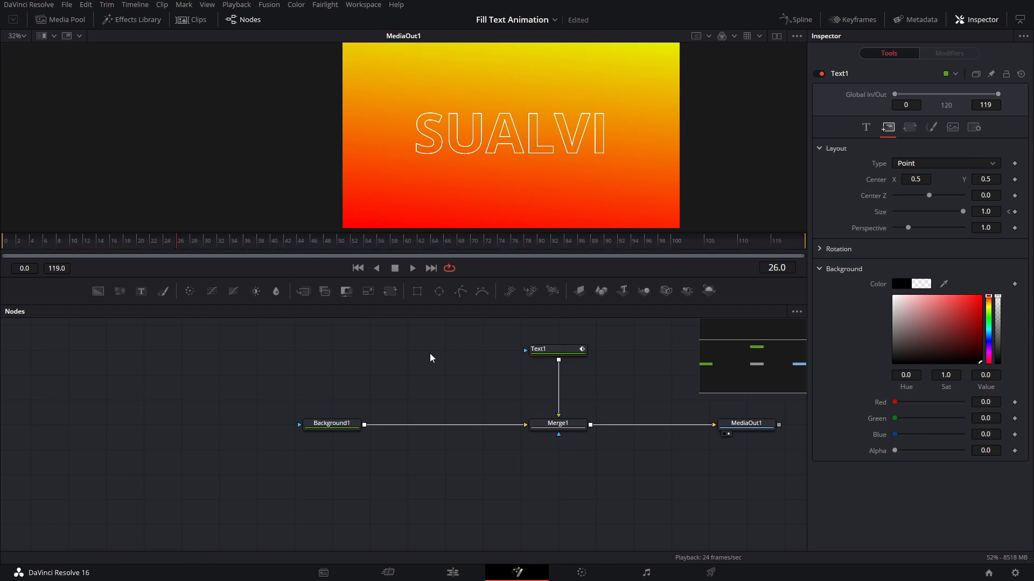
key("ctrl+v")
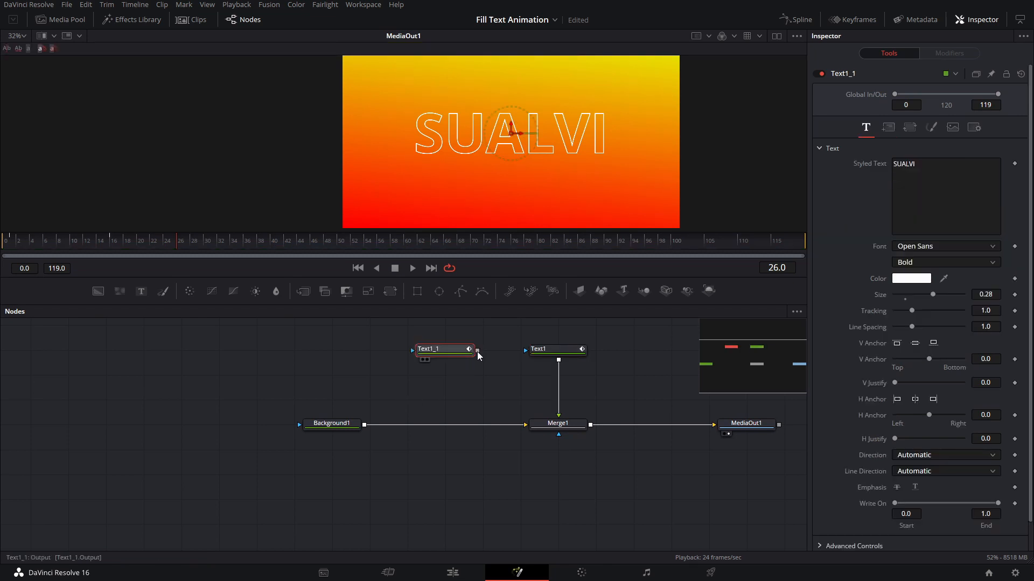
left_click_drag(477, 351, 444, 429)
left_click_drag(452, 384, 393, 430)
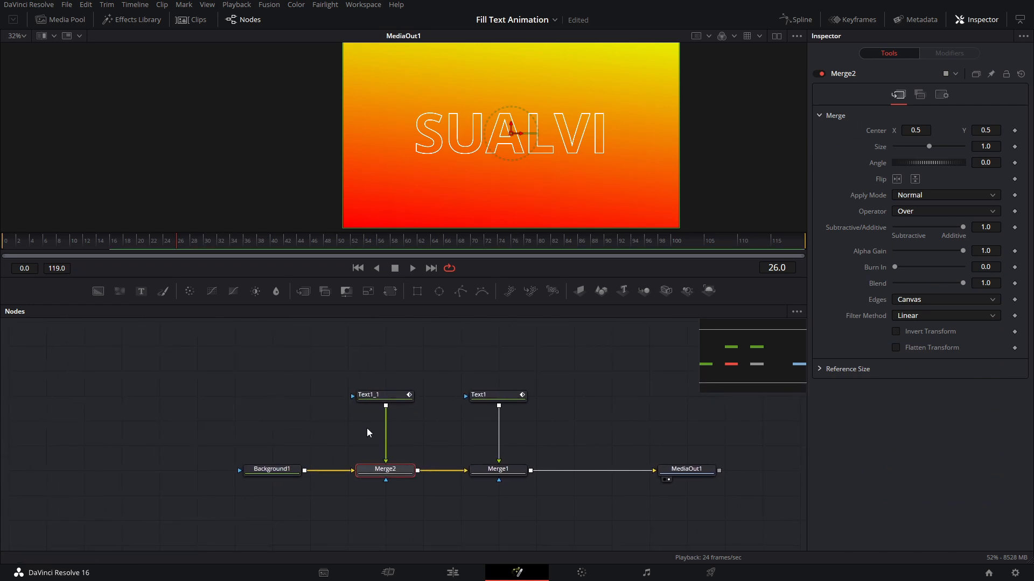
left_click(395, 396)
left_click(421, 372)
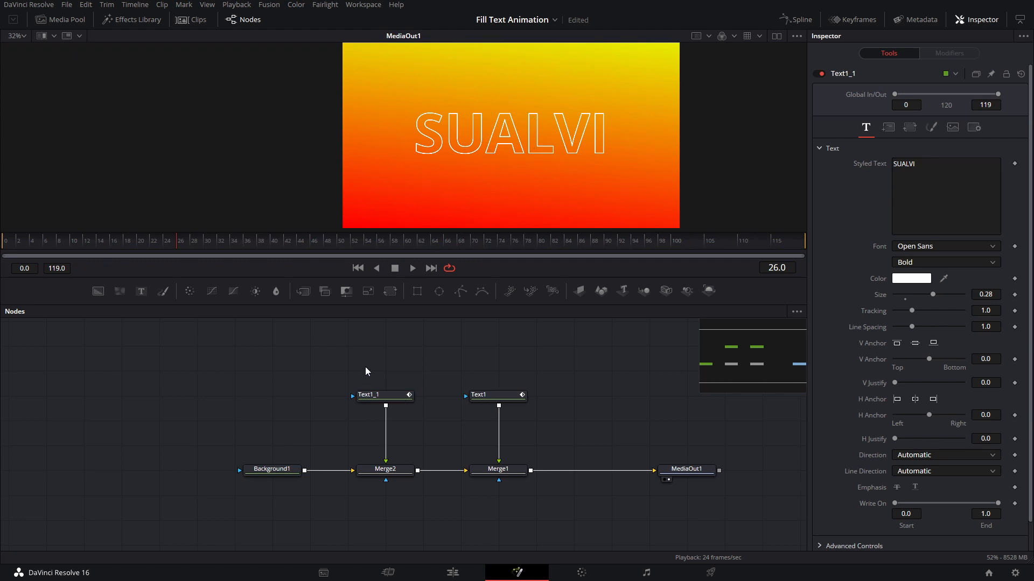
Step: Add a second Background node and connect it to the mask input of the copied text node
left_click_drag(364, 370, 397, 378)
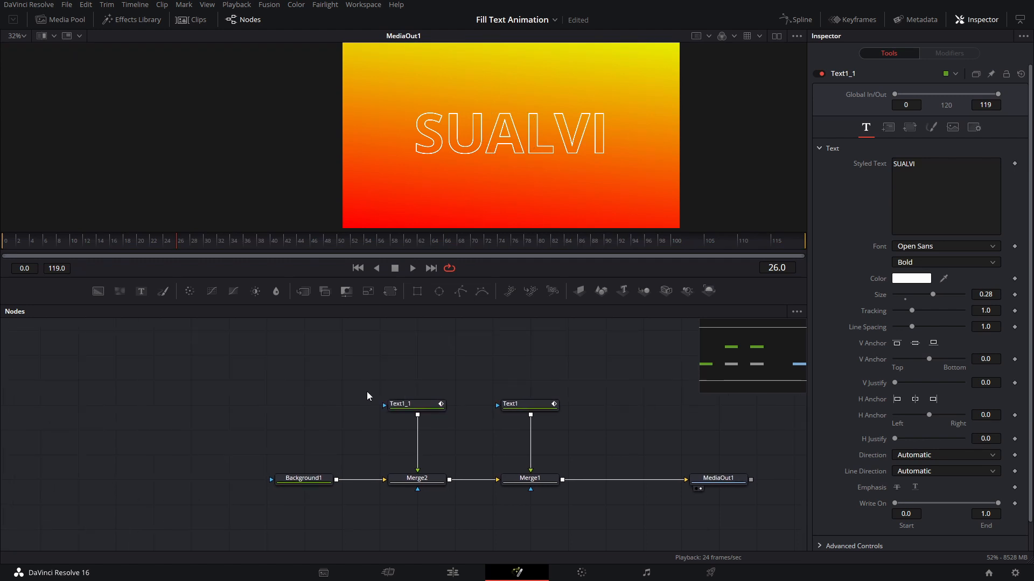
left_click(98, 291)
left_click_drag(277, 412, 384, 405)
left_click_drag(171, 410, 209, 410)
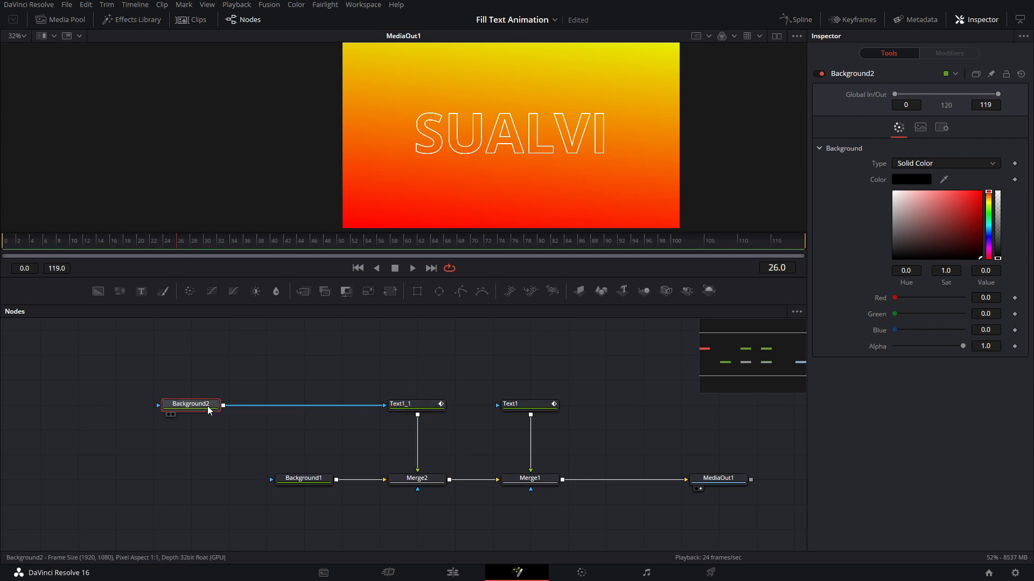
Step: Insert a Waviness node between Background2 and the copied text node's mask input
key("shift+space")
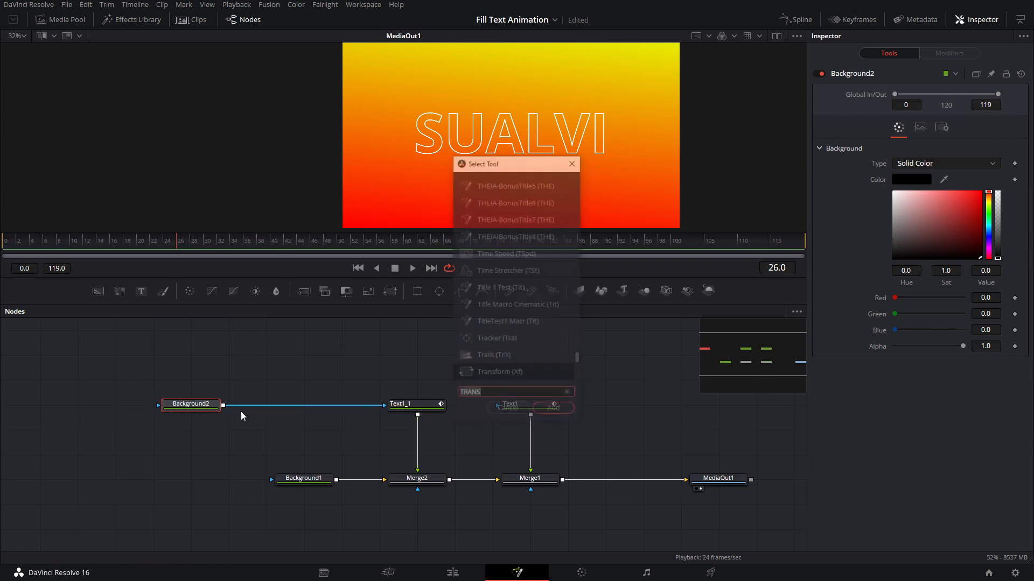
type("TRANS")
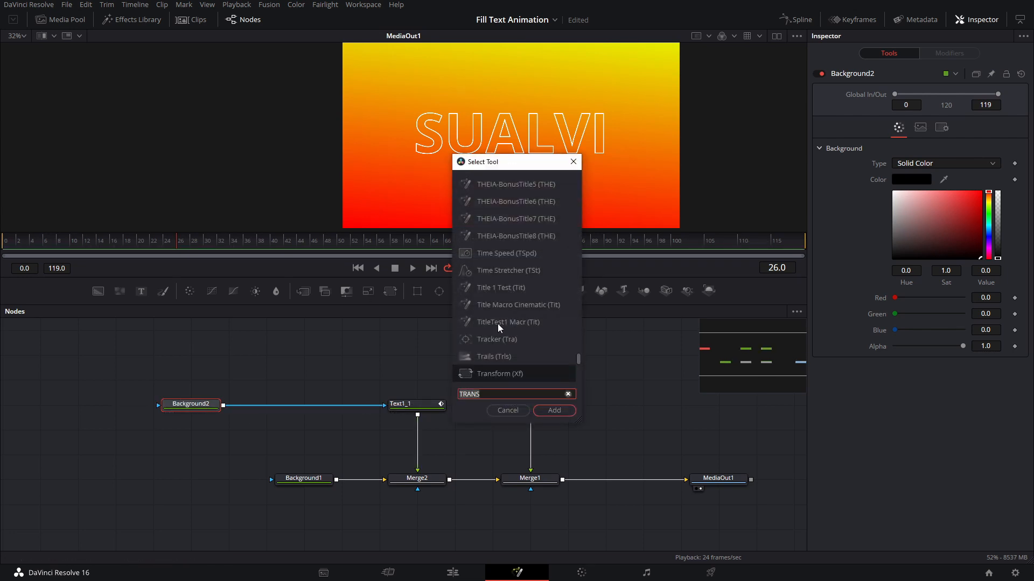
type("wAav")
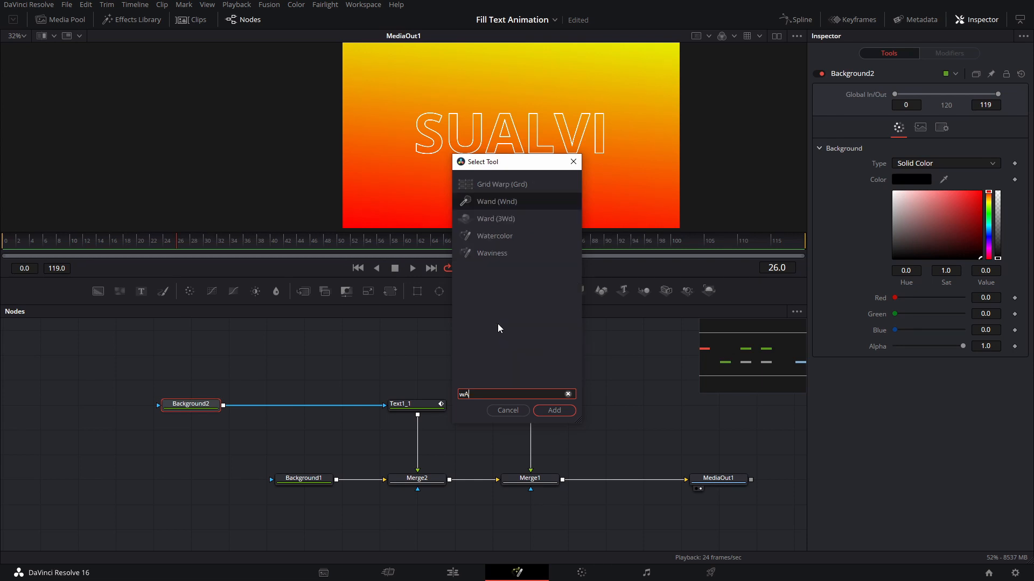
key("BackSpace")
key("BackSpace")
key("BackSpace")
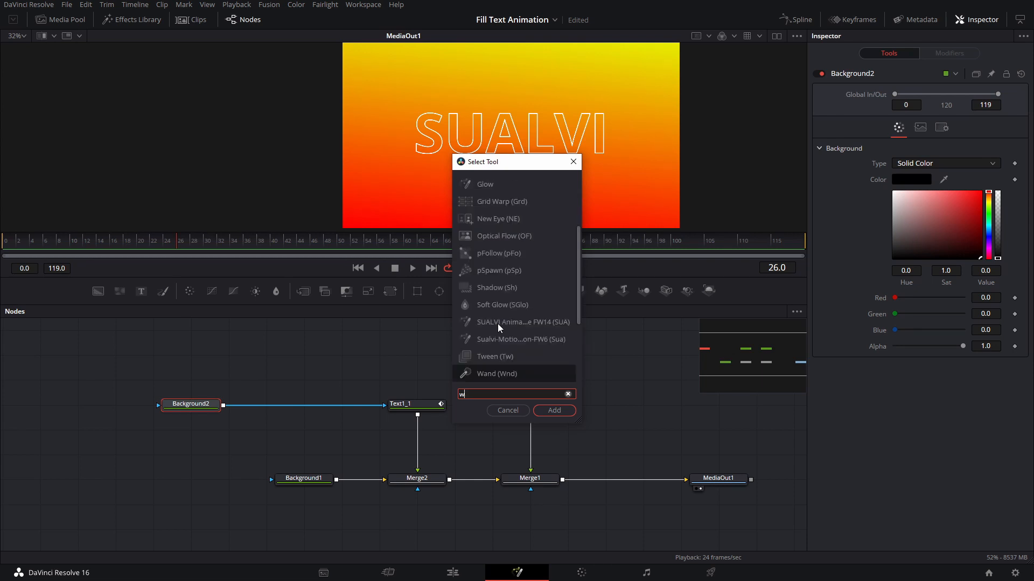
type("avi")
key("Return")
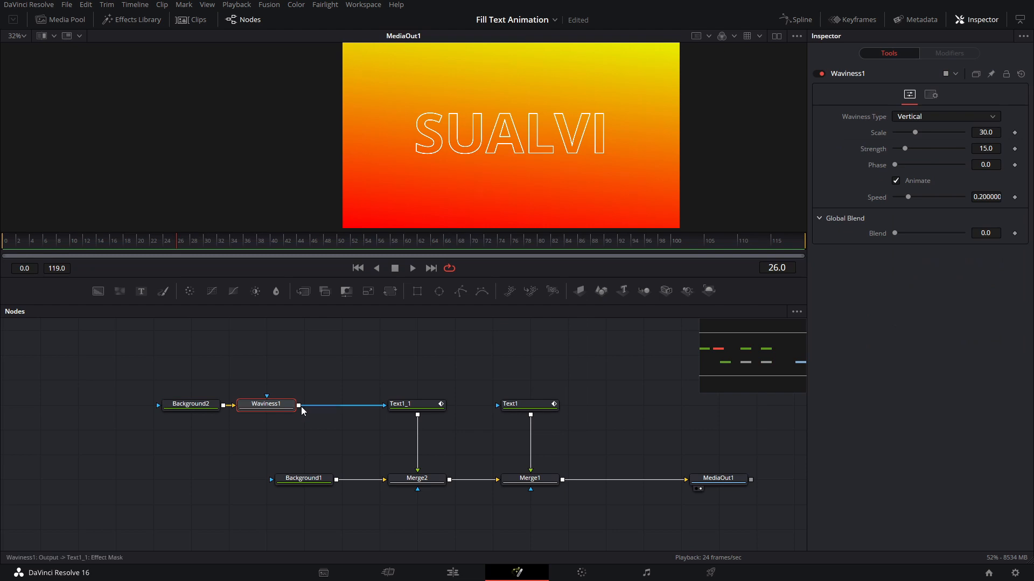
Step: Insert a Transform node between Waviness1 and Text1_1, and shift the mask chain further from the text node
key("shift+space")
type("wavi")
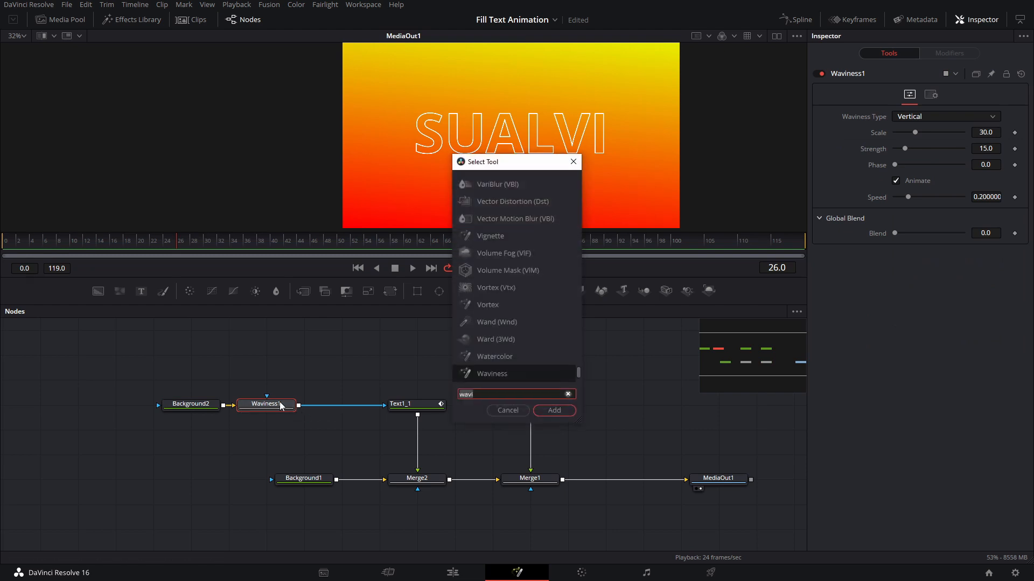
key("BackSpace")
key("BackSpace")
key("BackSpace")
key("BackSpace")
type("trans")
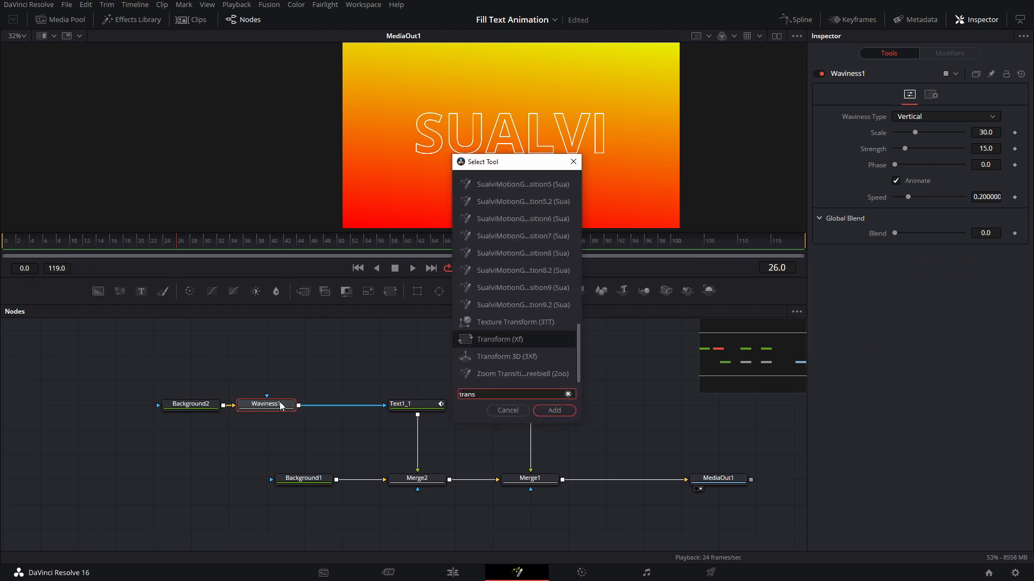
key("Return")
left_click_drag(151, 347, 351, 415)
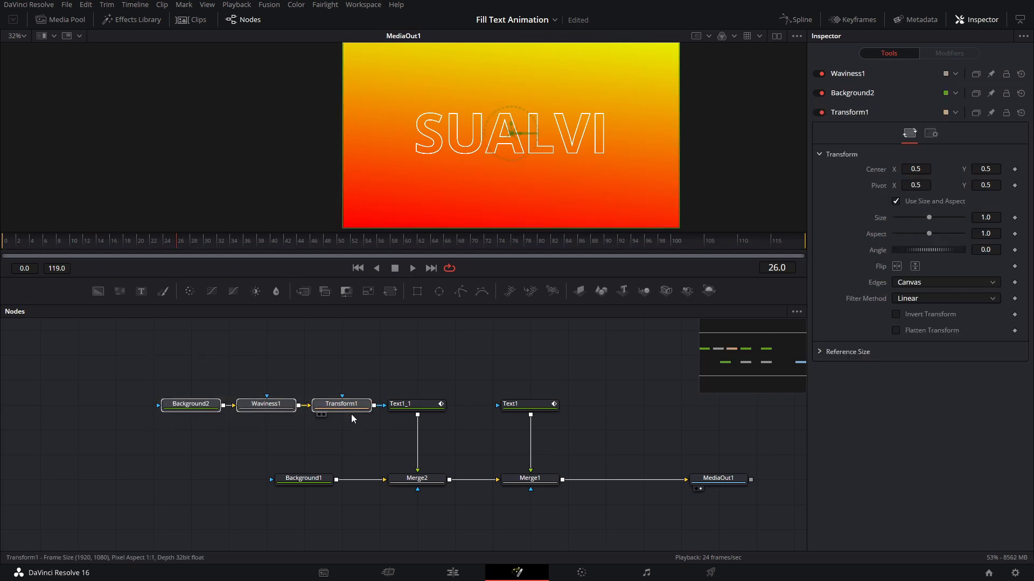
key("ctrl+z")
Step: Set Waviness1 to Horizontal with scale 50.4, strength 33.1 and phase 0.094
left_click(240, 407)
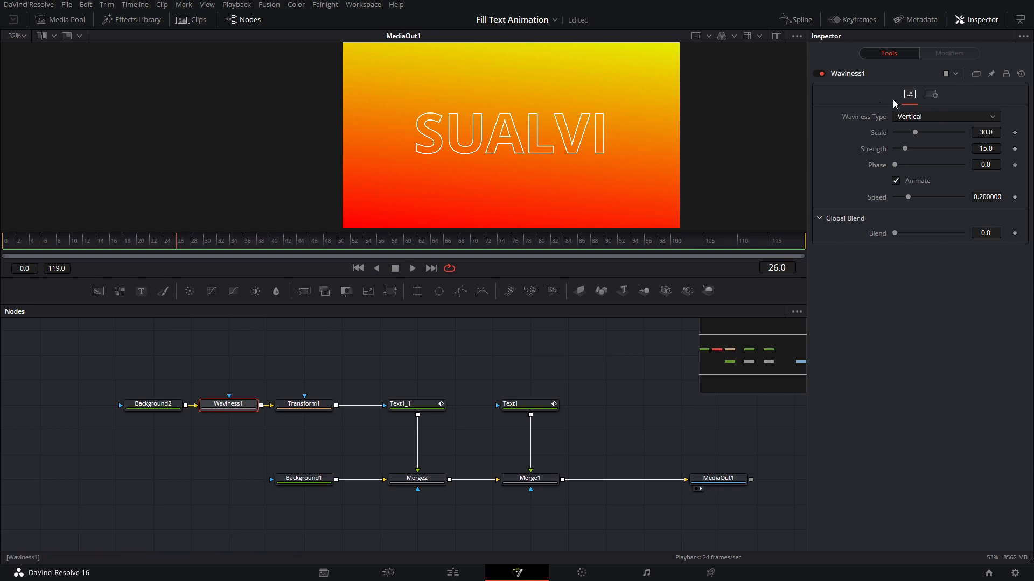
left_click(928, 114)
left_click(925, 141)
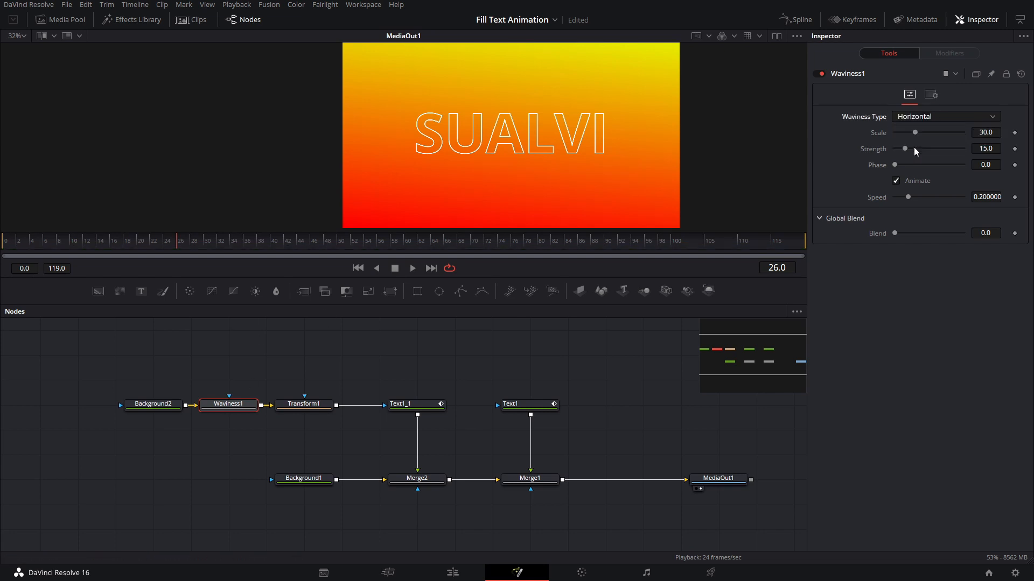
left_click_drag(914, 133, 900, 165)
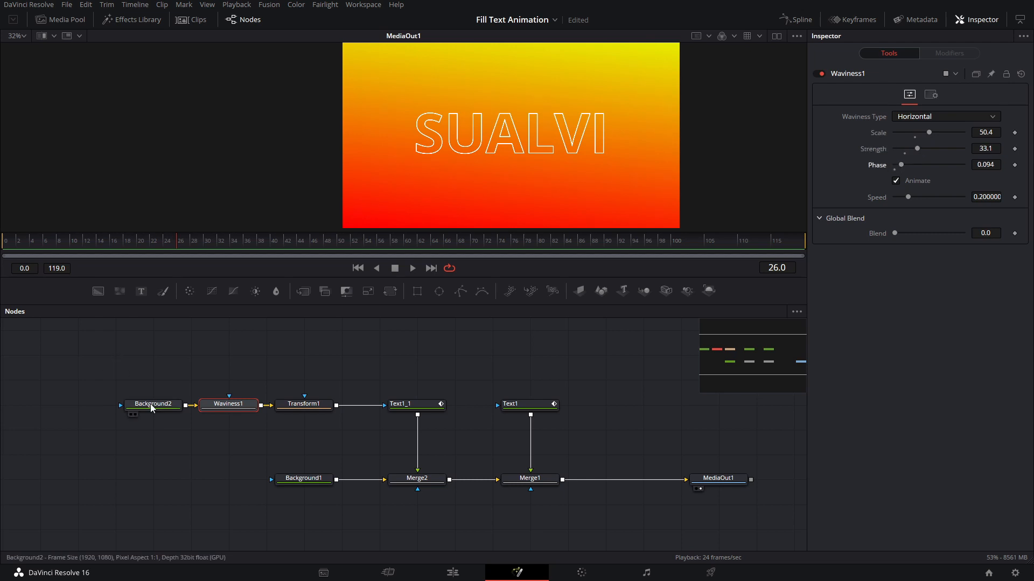
Step: Move Background2 away from Waviness1 and add a polygon mask to it, leaving room around the image for drawing
left_click_drag(154, 406, 115, 406)
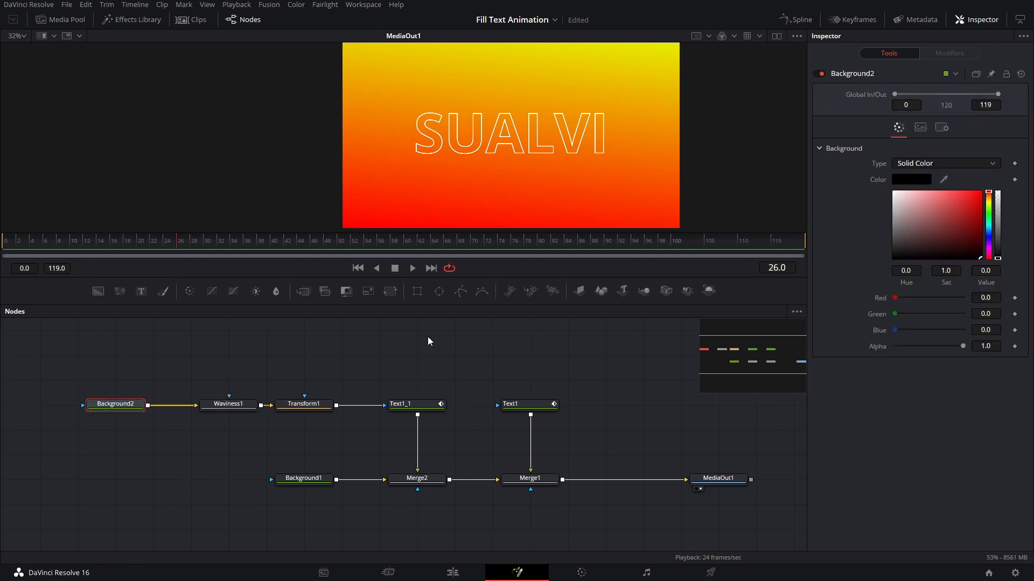
left_click(463, 295)
scroll(414, 188, "down", 3)
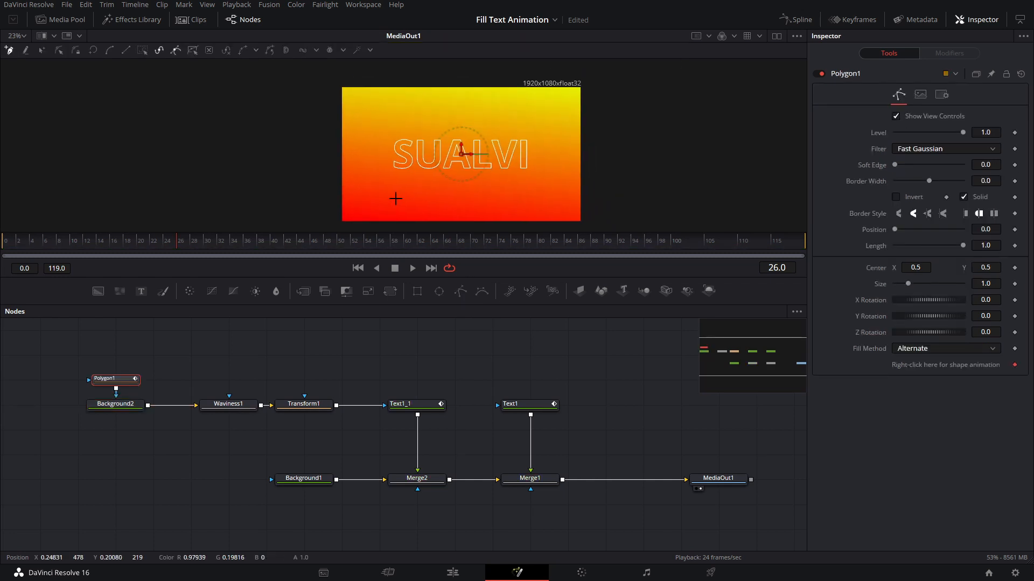
left_click_drag(402, 190, 418, 157)
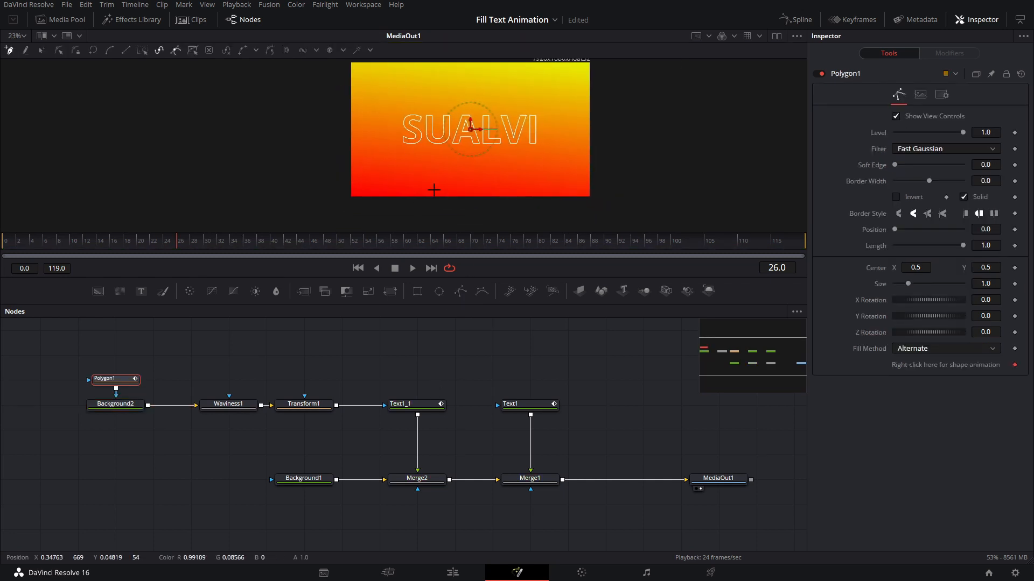
Step: Change Text1_1's shading from outline to solid fill and check it by unplugging and reconnecting its Transform1 mask
left_click(422, 407)
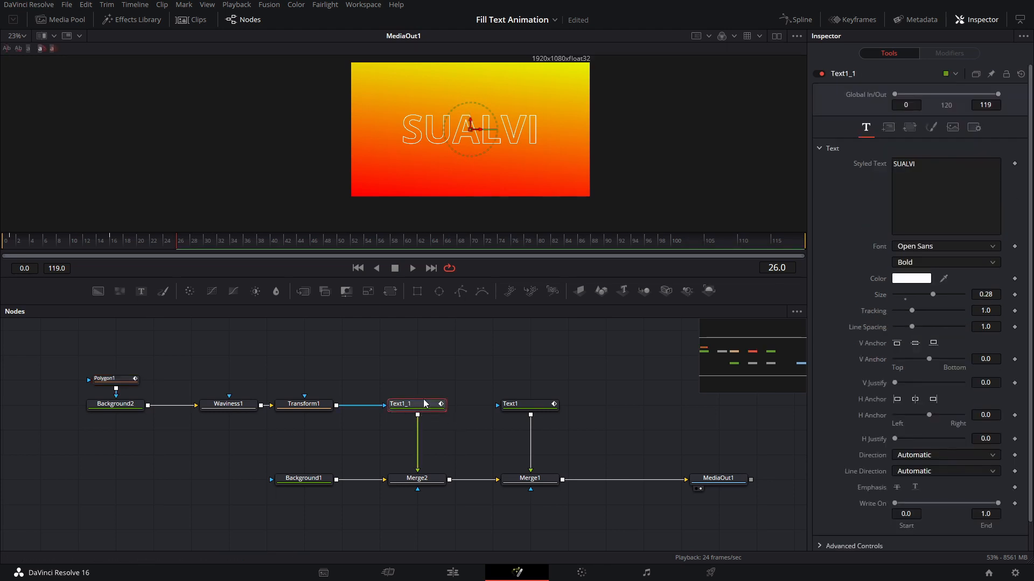
left_click(932, 128)
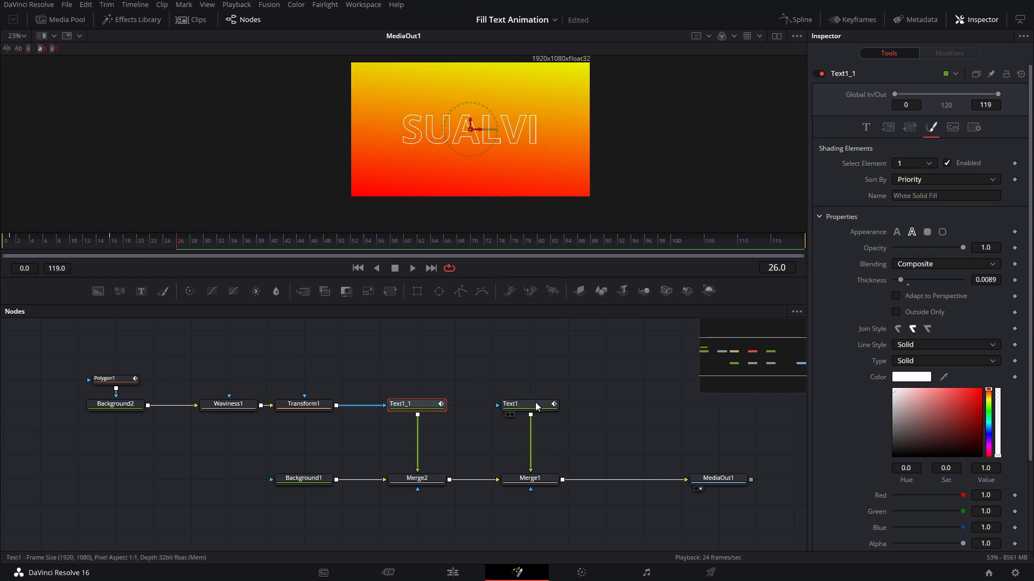
left_click(896, 233)
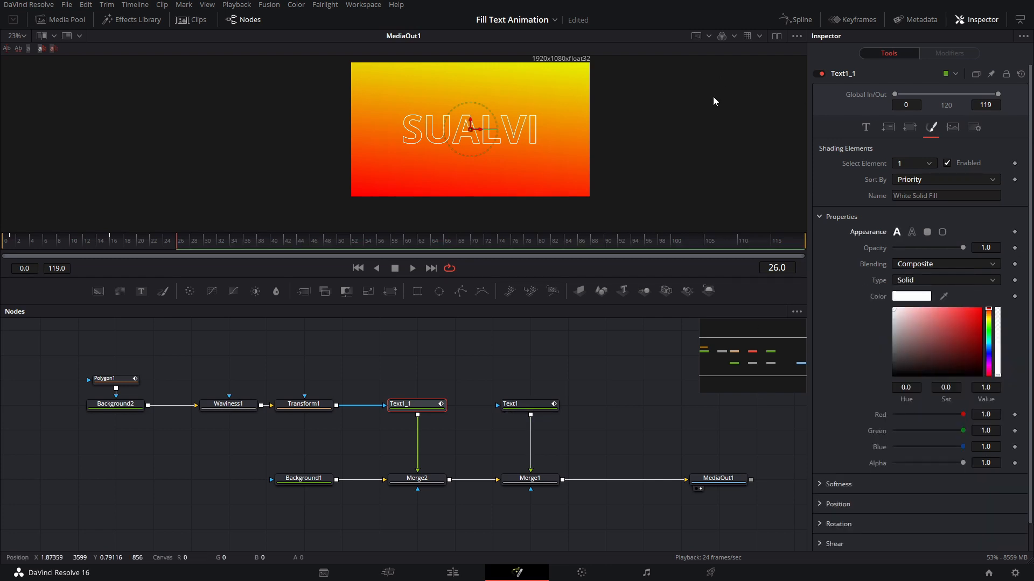
left_click(867, 128)
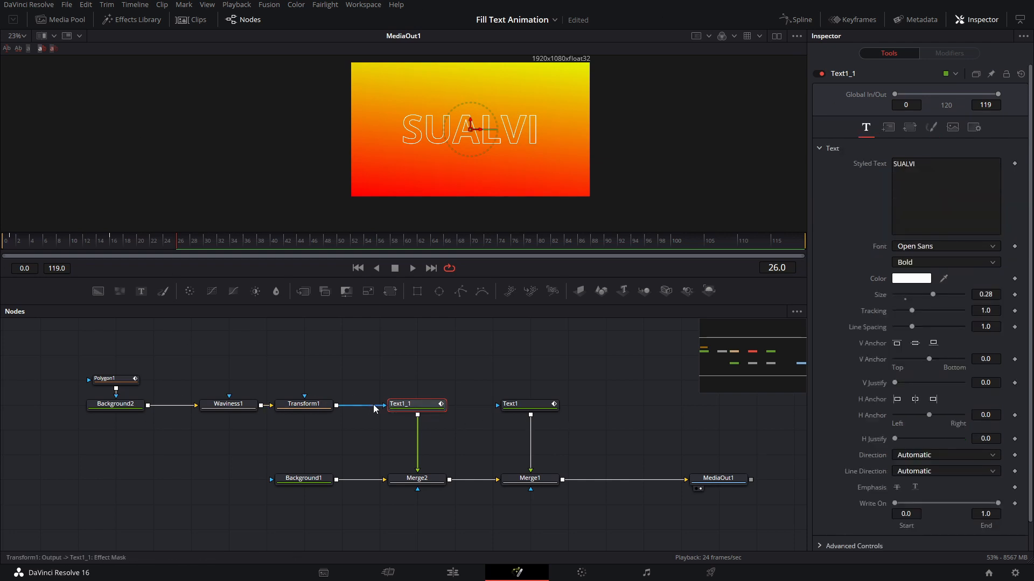
left_click_drag(375, 410, 374, 356)
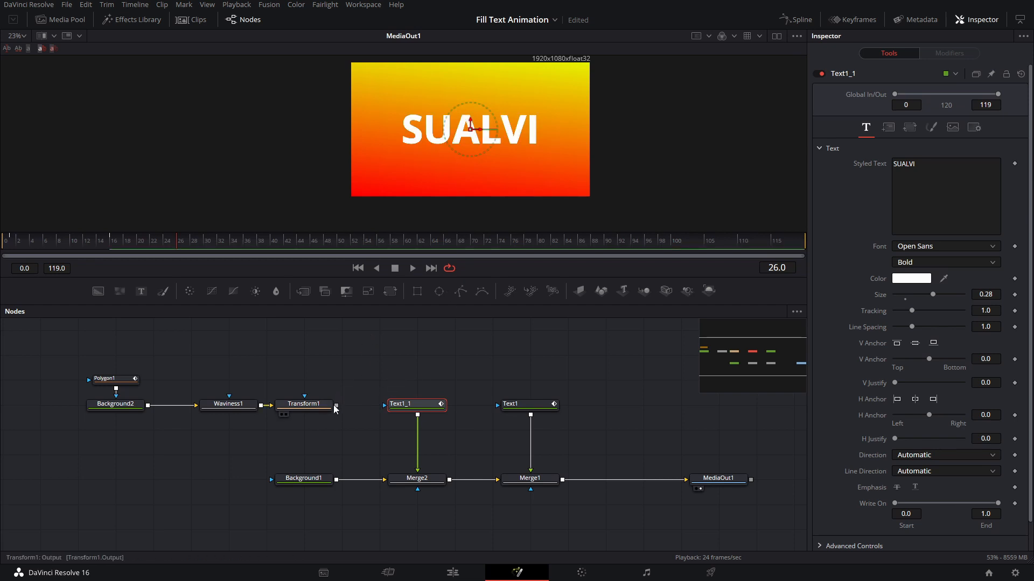
left_click_drag(334, 408, 401, 408)
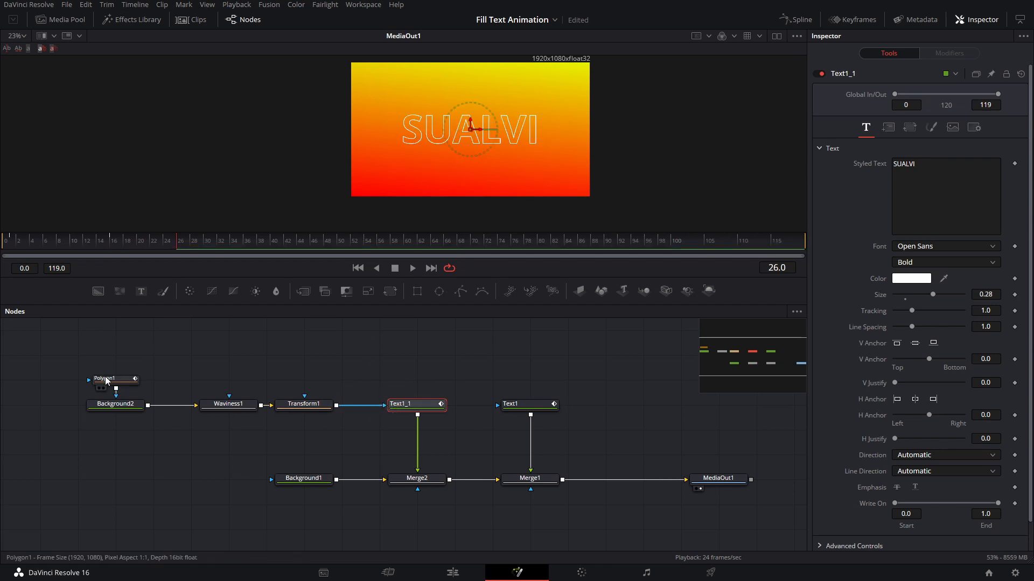
Step: Draw a closed Polygon1 mask around the lower part of the frame, with a zigzag upper edge crossing the middle of the text
left_click(110, 380)
left_click(336, 221)
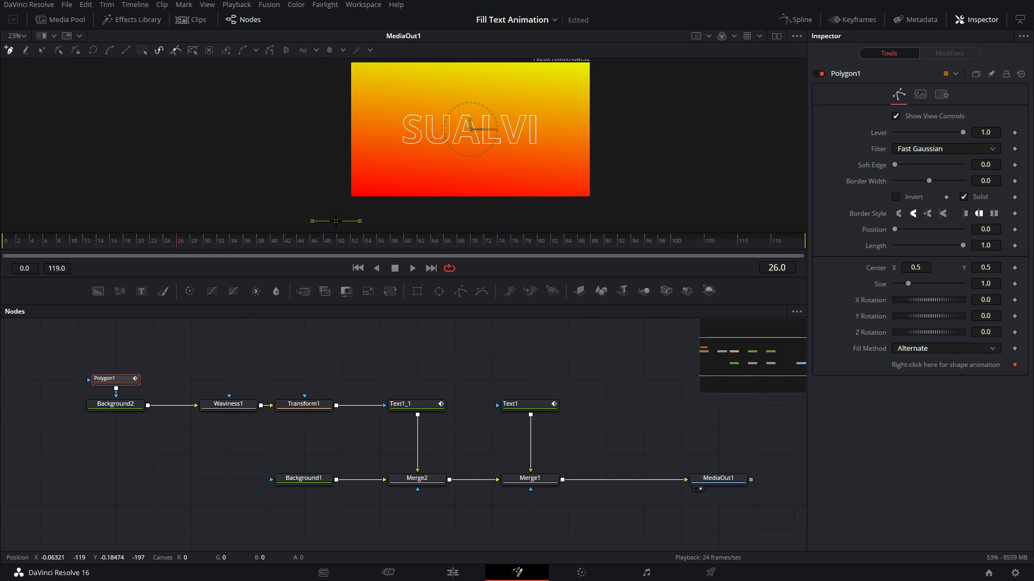
left_click(318, 132)
left_click_drag(369, 125, 394, 122)
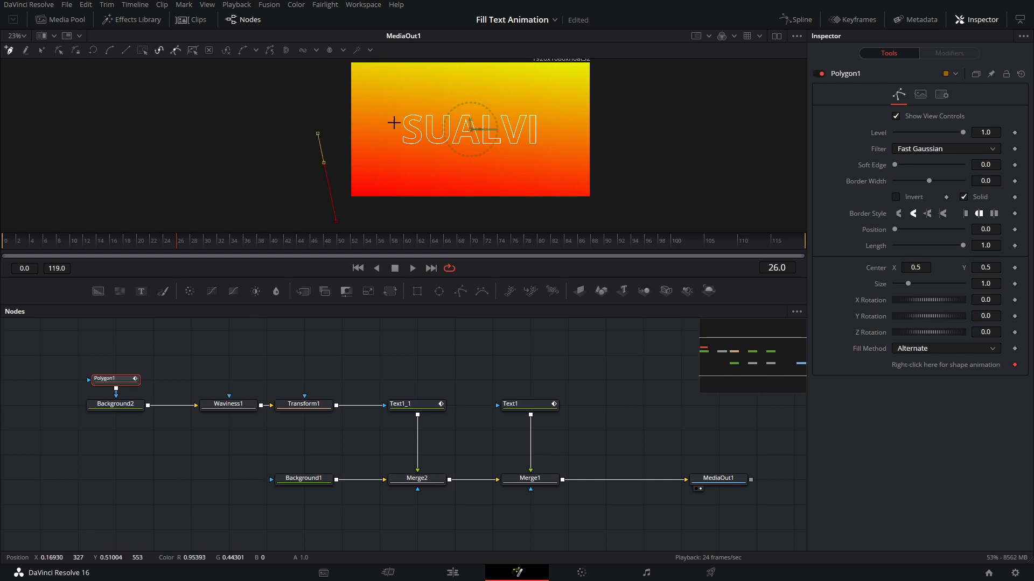
left_click(468, 134)
left_click(530, 125)
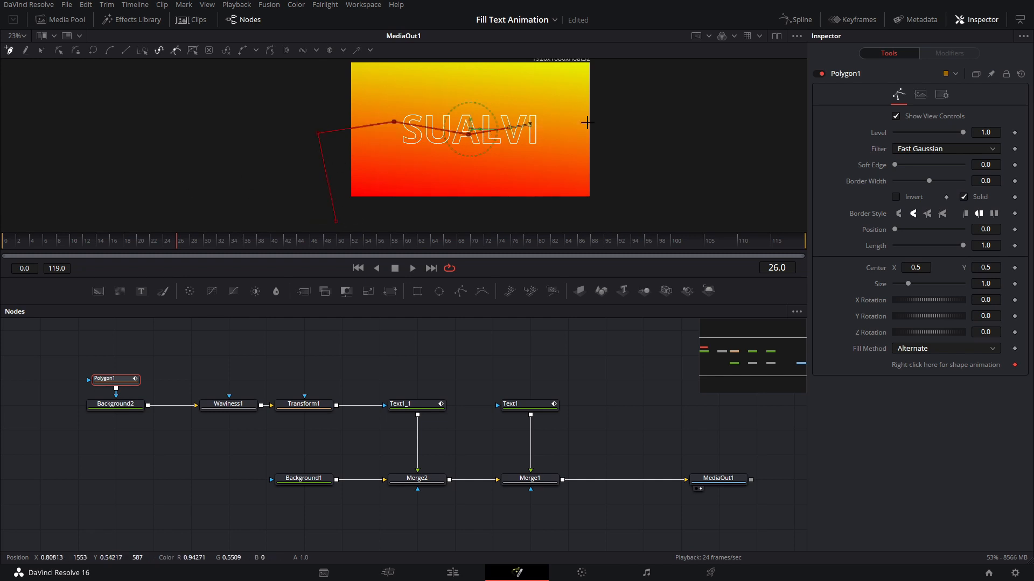
left_click(600, 126)
left_click_drag(623, 130, 635, 132)
scroll(621, 153, "down", 2)
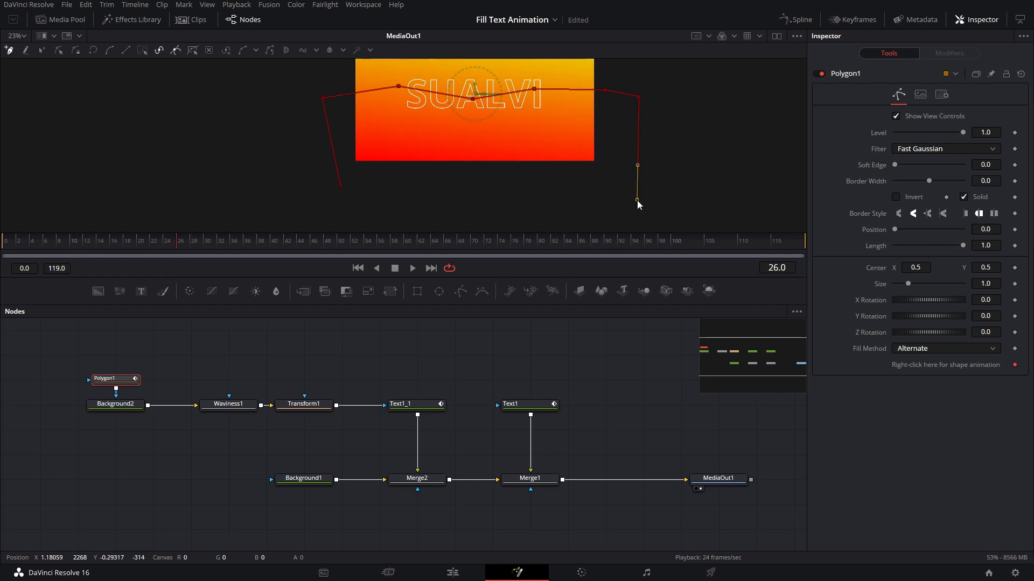
left_click(447, 224)
left_click(361, 226)
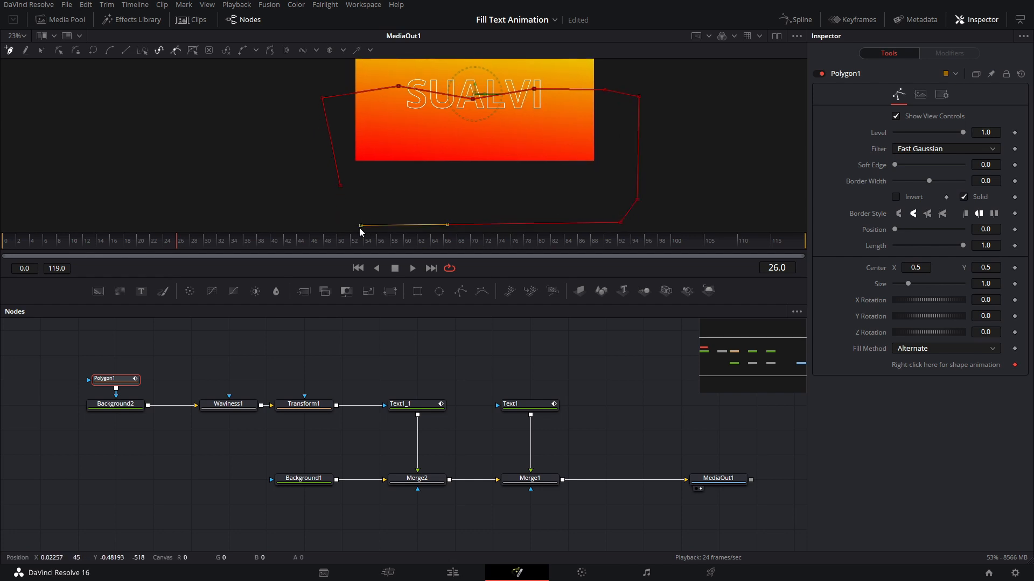
left_click(343, 184)
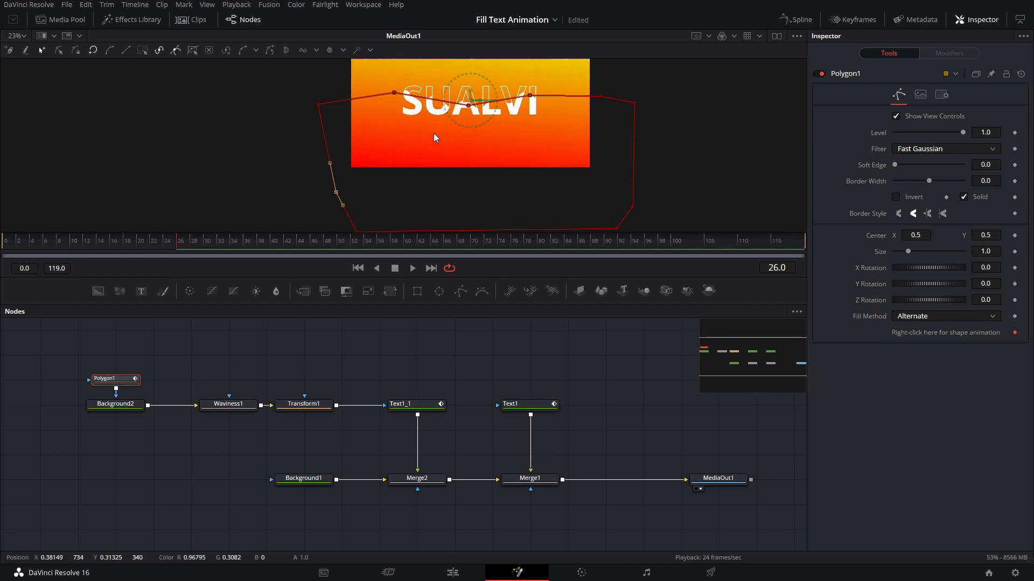
Step: Play back the composition to view the wavy fill inside the text
scroll(456, 142, "up", 2)
key("space")
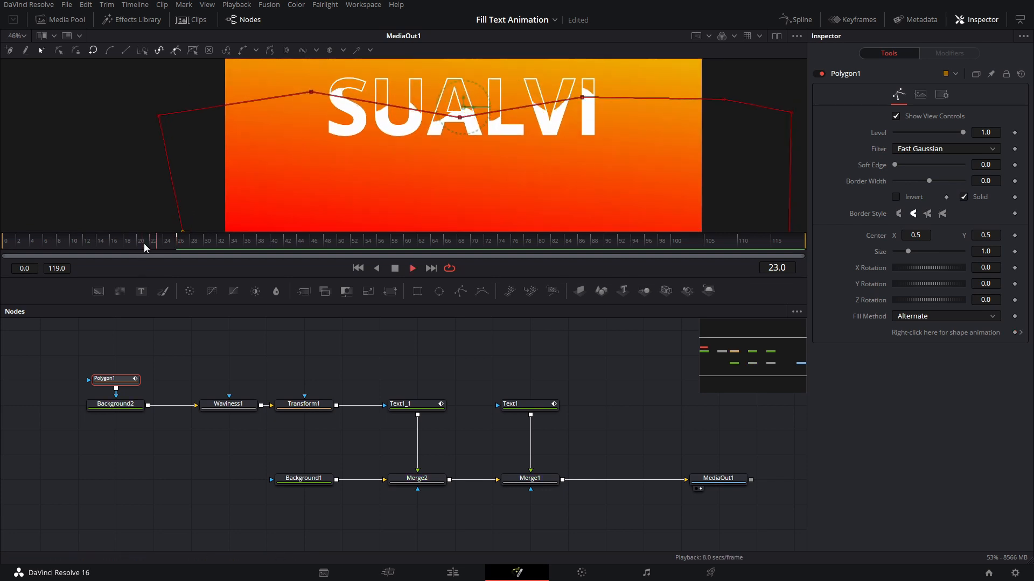
key("space")
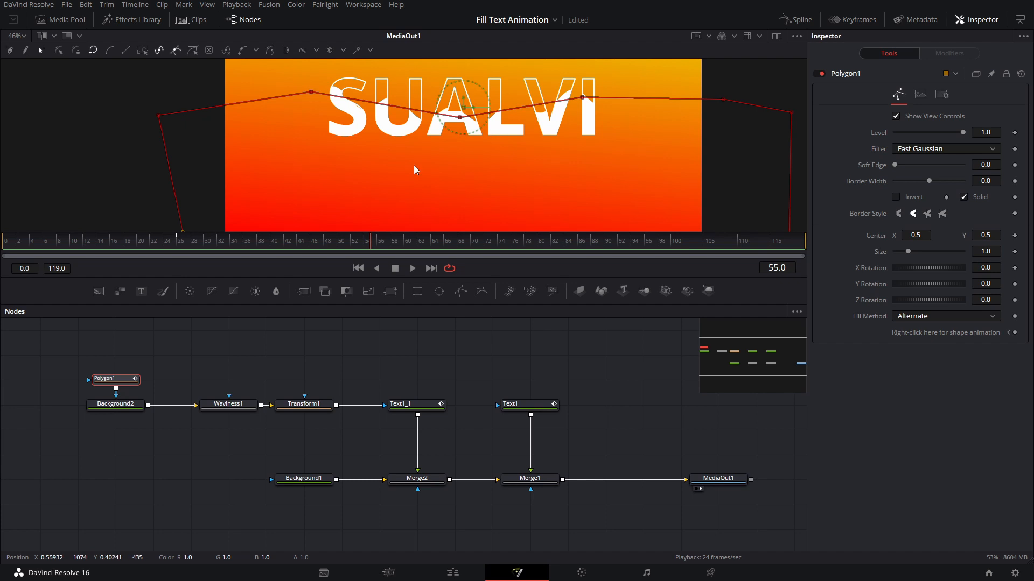
Step: Space Polygon1 away from Background2 and, at frame 19, add an upper-edge point and reverse the mask edge's peaks and dips
left_click(230, 410)
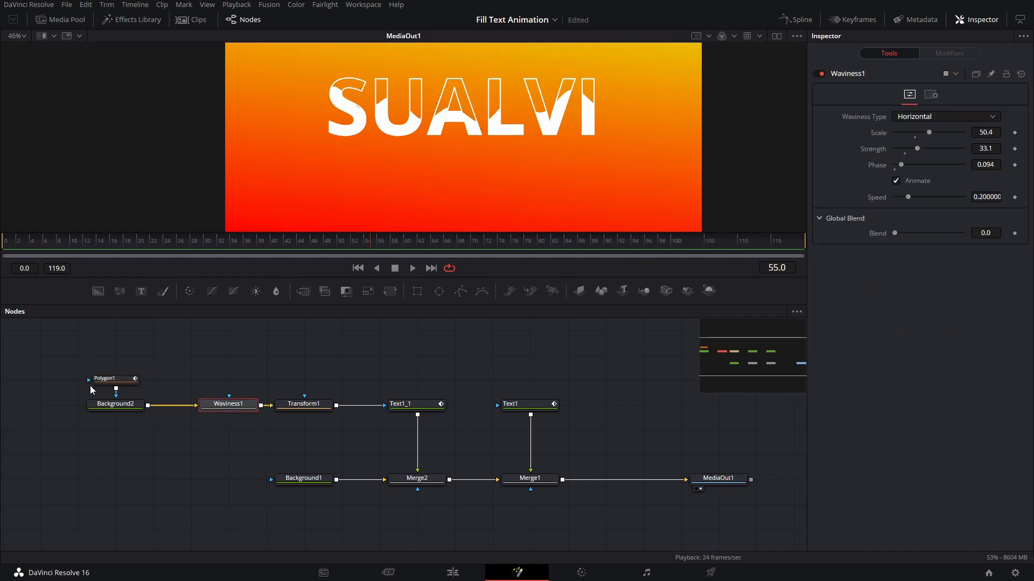
left_click(117, 380)
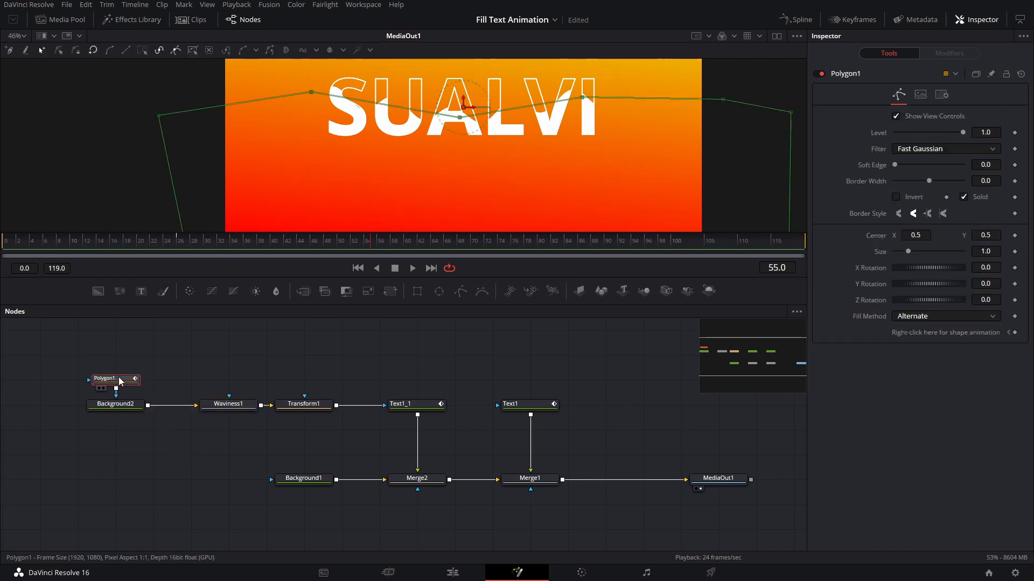
left_click_drag(113, 366, 136, 337)
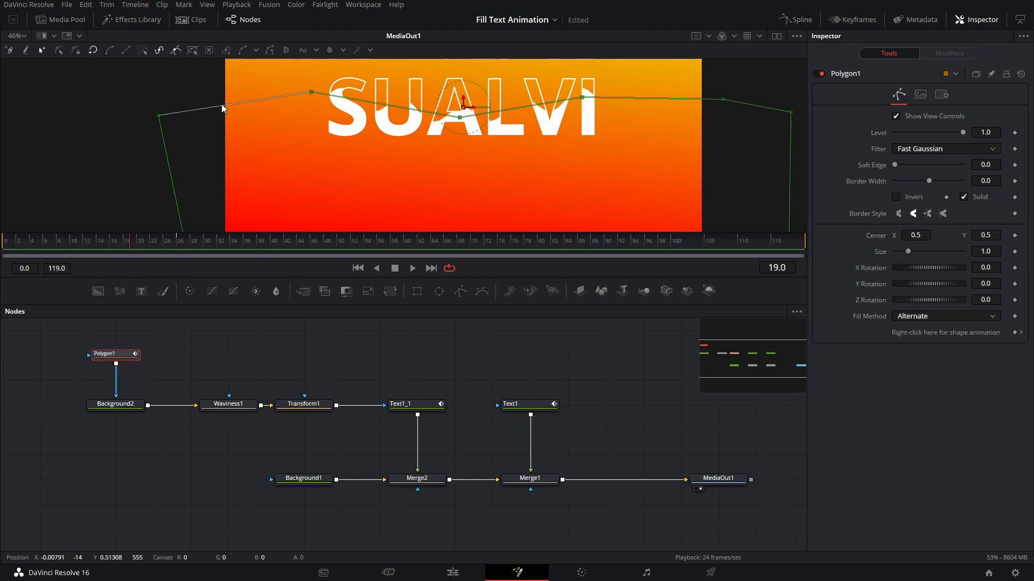
left_click_drag(222, 108, 215, 85)
mouse_move(310, 95)
left_mouse_down()
mouse_move(304, 126)
mouse_move(308, 111)
left_mouse_up()
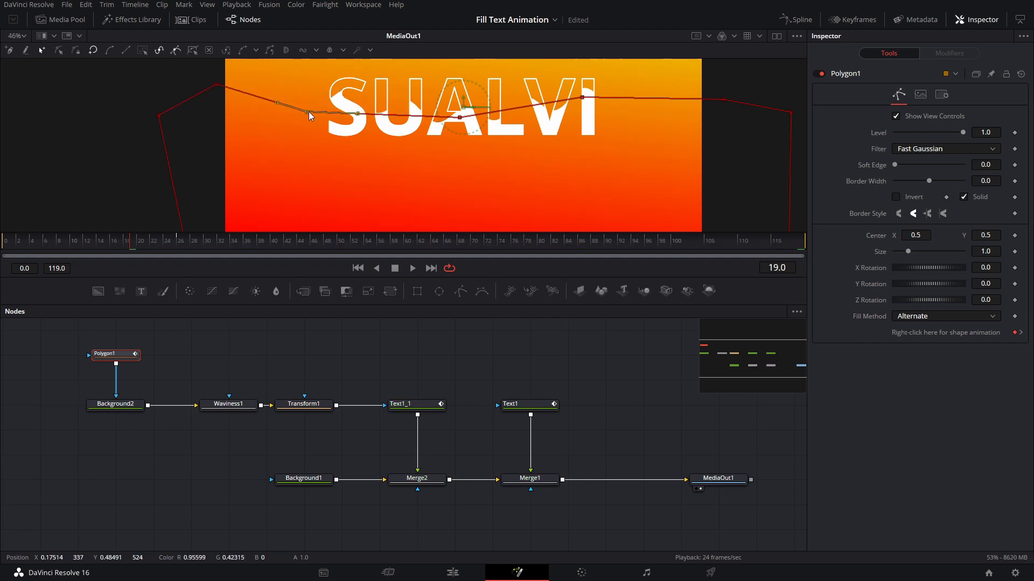
left_click_drag(459, 117, 454, 98)
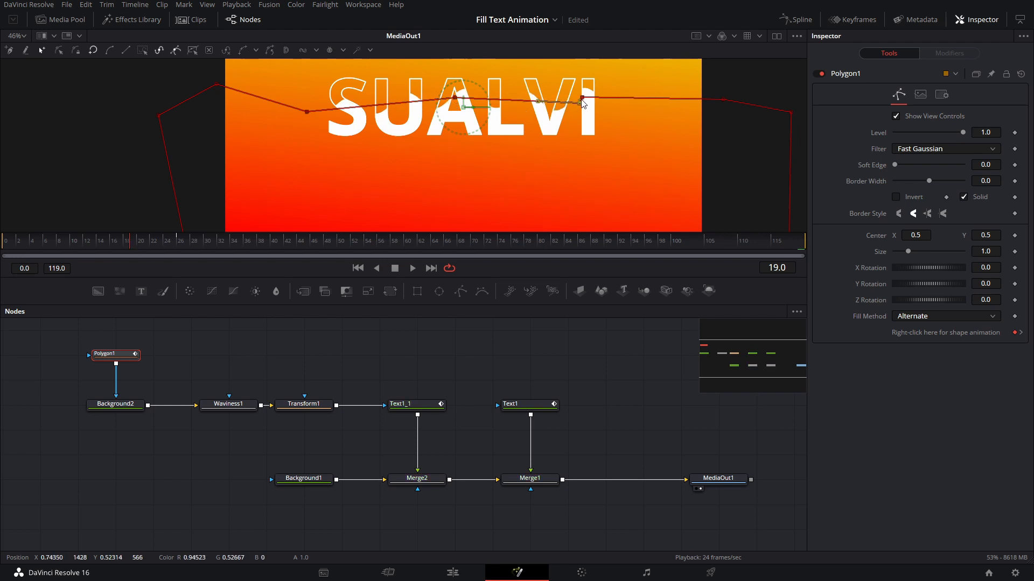
left_click_drag(584, 98, 592, 125)
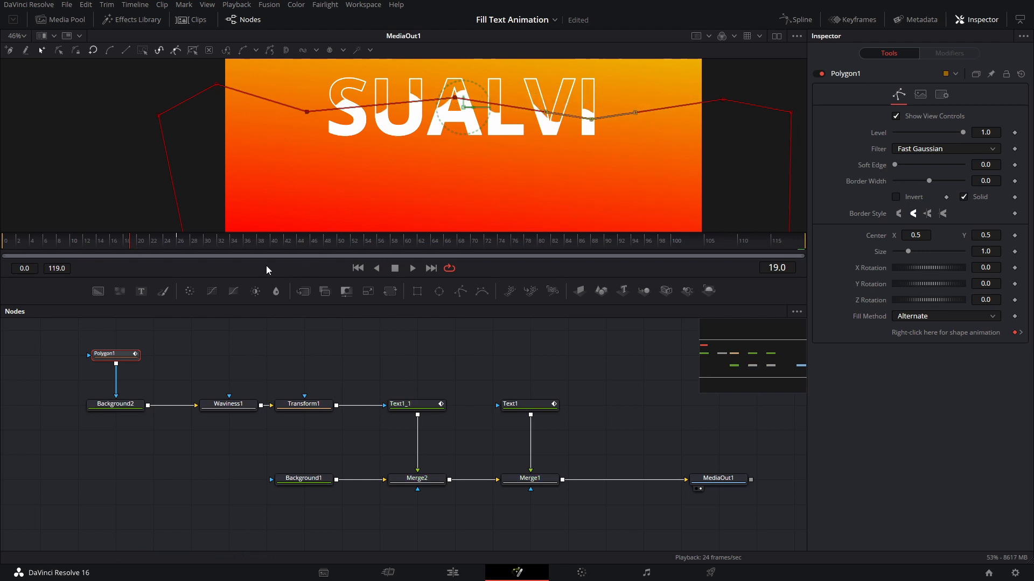
Step: At frame 36, reshape Polygon1's upper edge by raising the points at the A and V and lowering those just outside the text
left_click(238, 240)
left_click(648, 109)
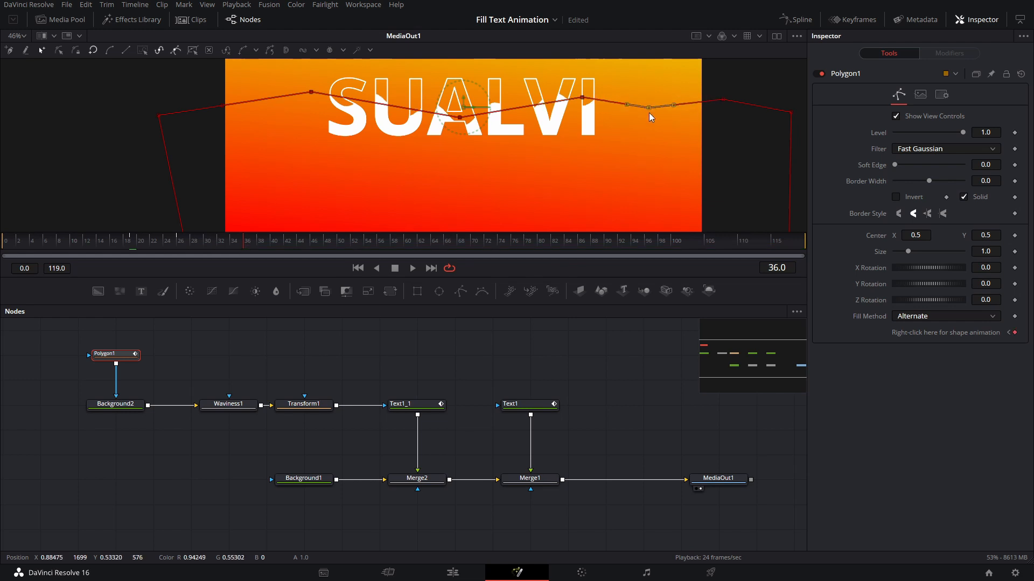
left_click_drag(650, 114, 650, 135)
mouse_move(582, 96)
left_mouse_down()
mouse_move(578, 126)
mouse_move(571, 87)
left_mouse_up()
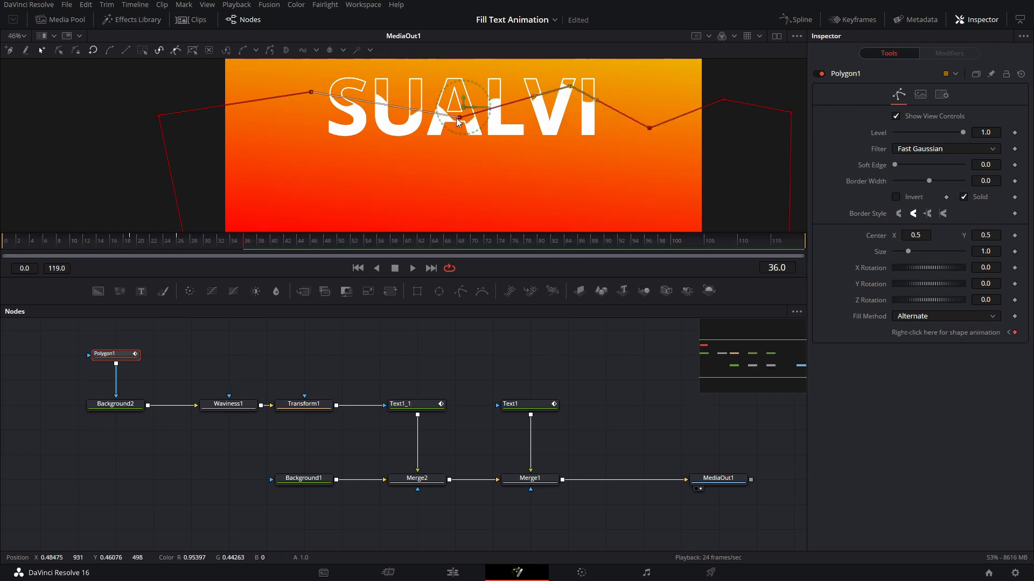
left_click_drag(457, 122, 462, 100)
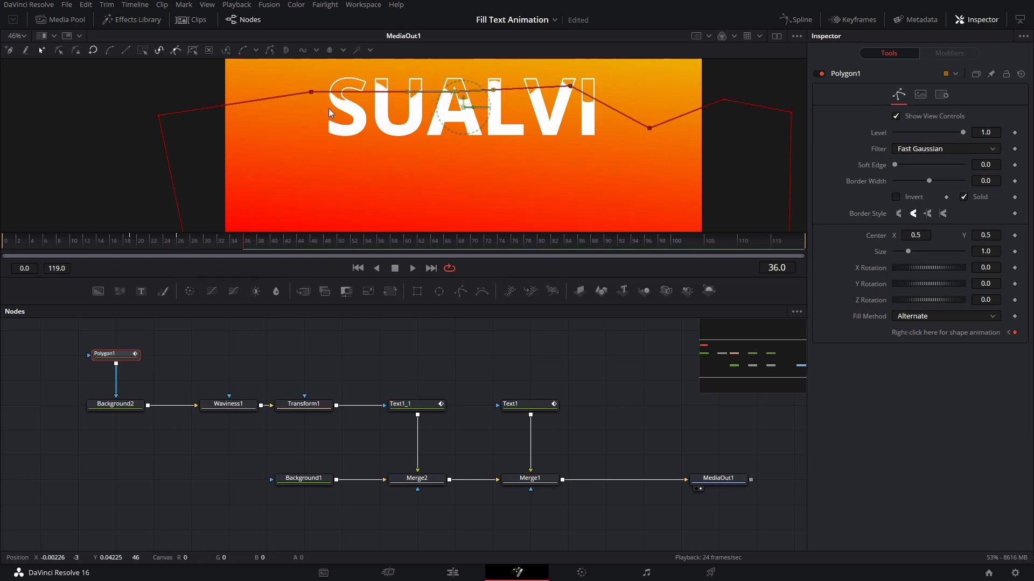
left_click_drag(313, 93, 226, 76)
Step: At frame 70, lower the middle point of Polygon1's upper edge below the center of the text
left_click(319, 244)
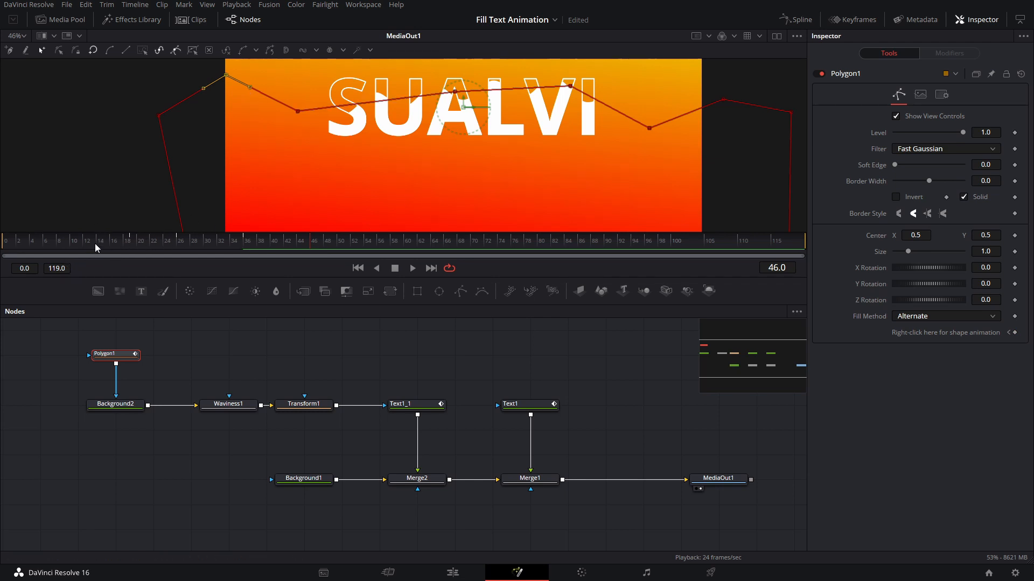
left_click_drag(96, 248, 473, 243)
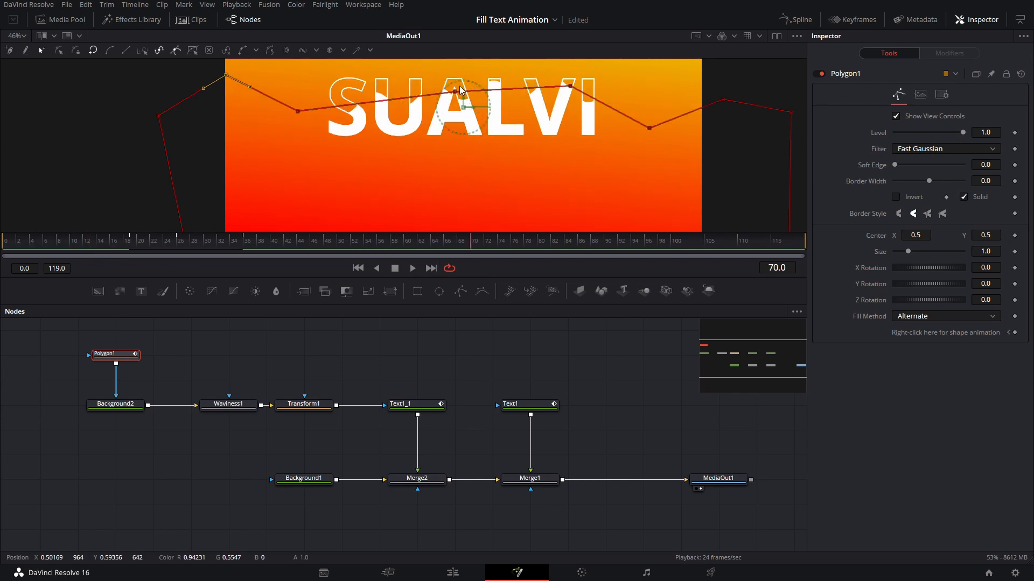
left_click_drag(454, 95, 454, 114)
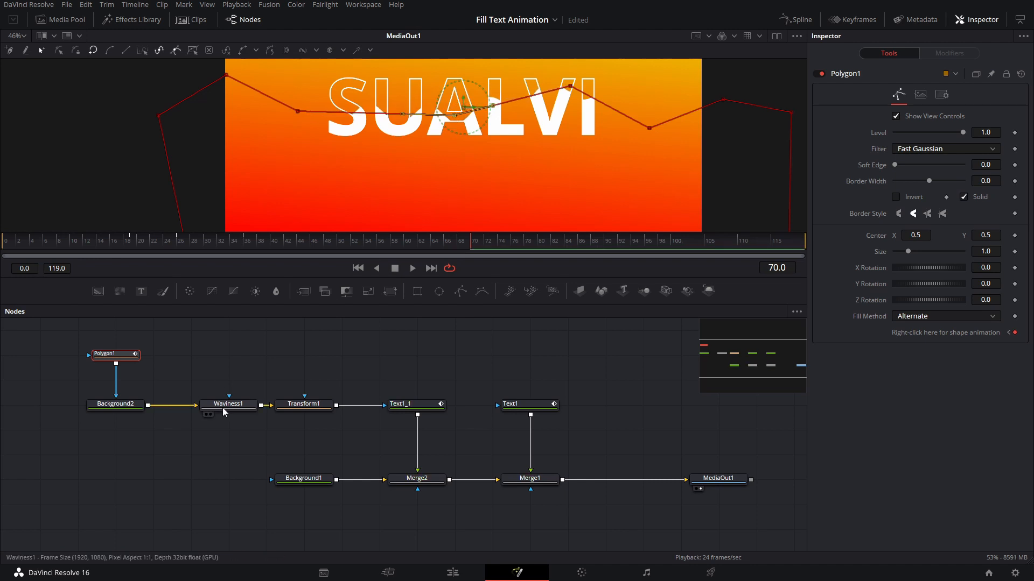
left_click_drag(420, 114, 365, 156)
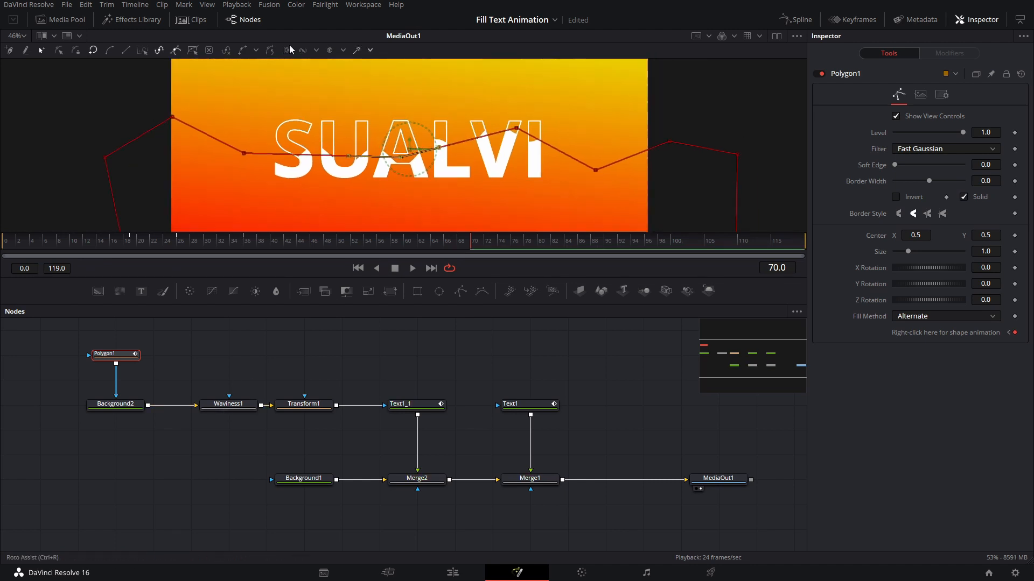
Step: Set Waviness1's scale to 22.8 and play the composition from its beginning
left_click(249, 404)
left_click_drag(928, 135, 909, 135)
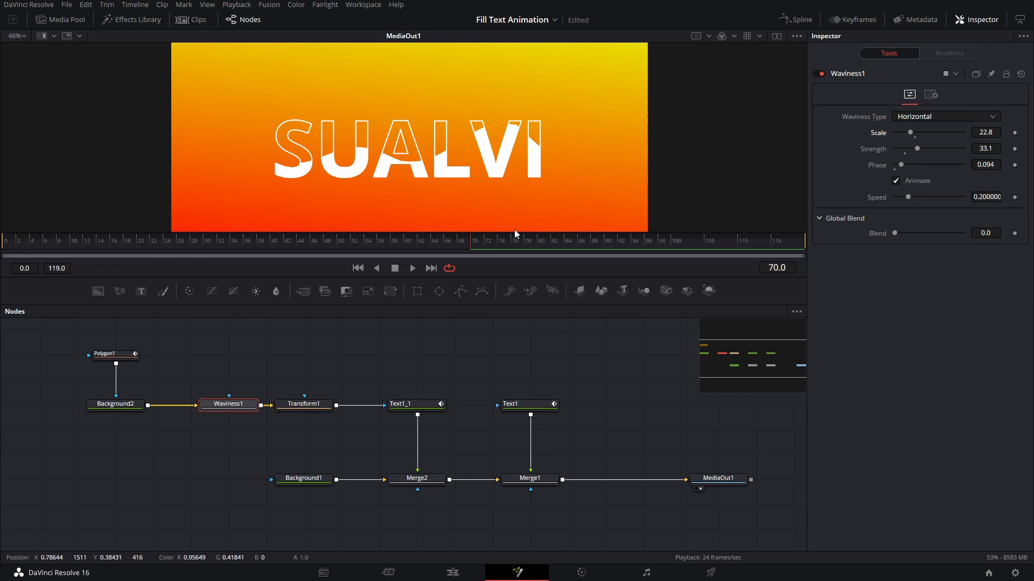
left_click(11, 243)
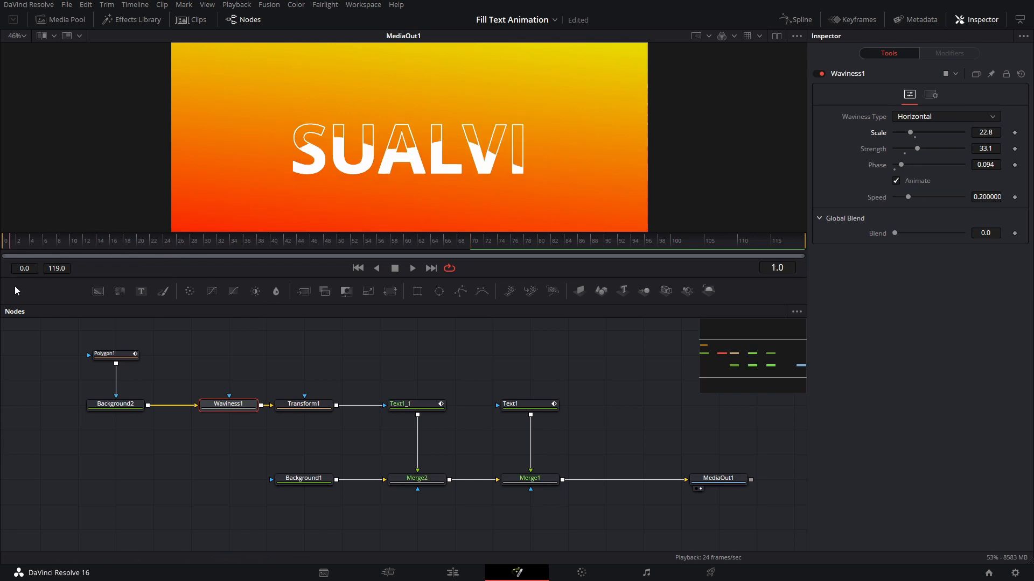
right_click(289, 268)
left_click(215, 339)
key("space")
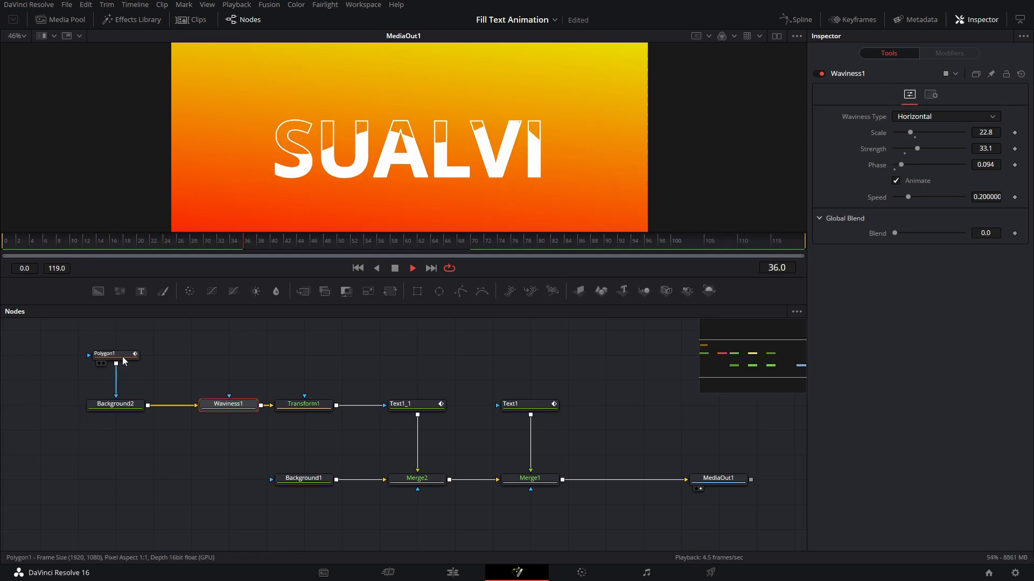
Step: Raise Polygon1's upper-edge point beyond the I at frame 69 and lower the point at the V at frame 57
left_click(112, 354)
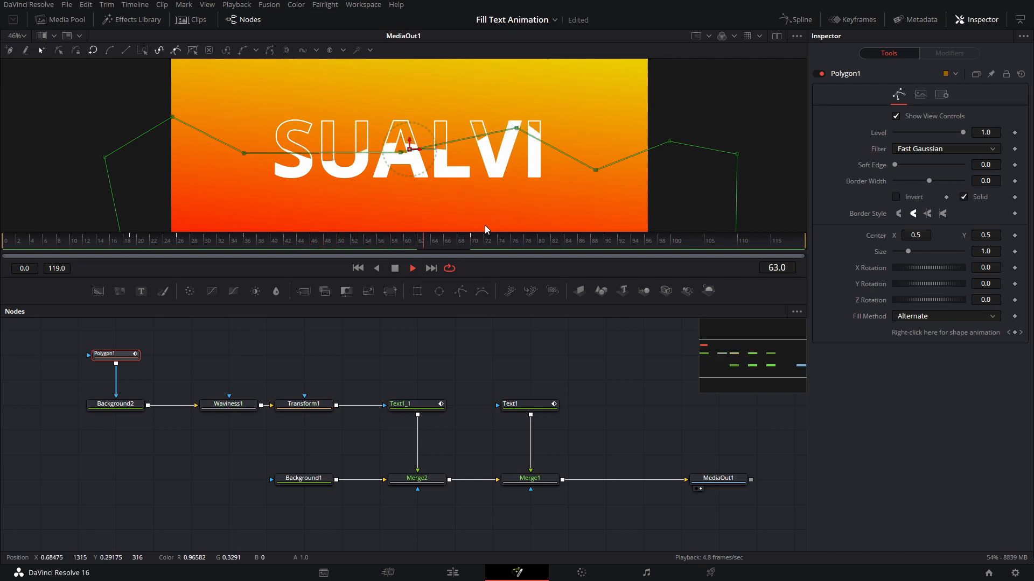
key("space")
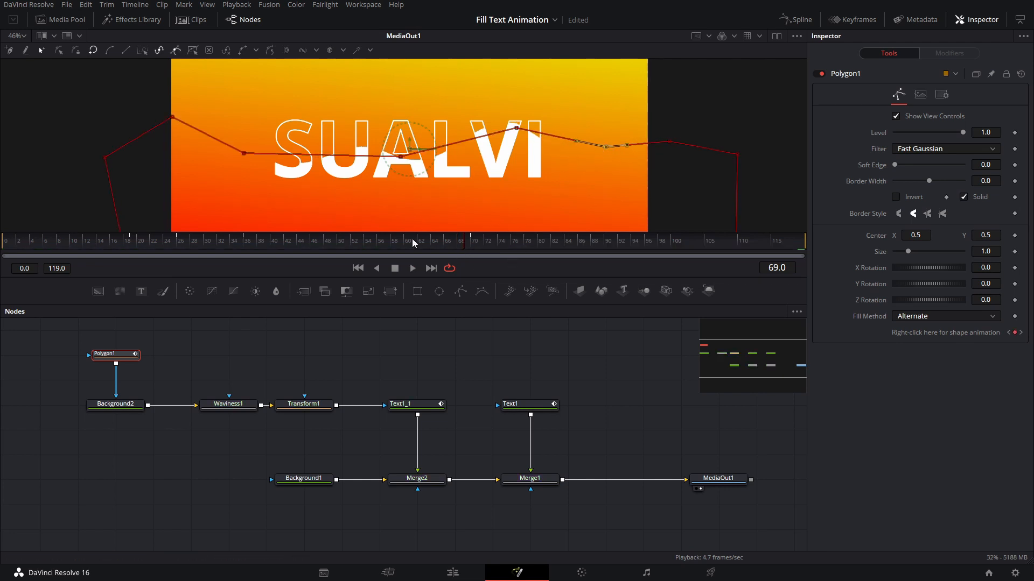
left_click(424, 244)
left_click_drag(423, 246, 386, 243)
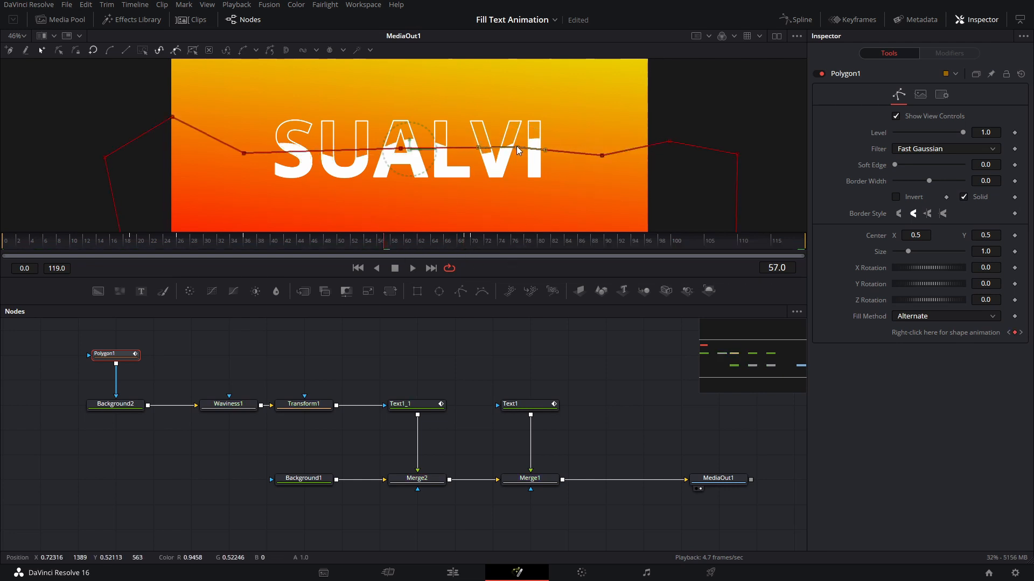
Step: Play the composition from frame 23 and scrub its early frames to review the reshaped wave
left_click(156, 239)
key("space")
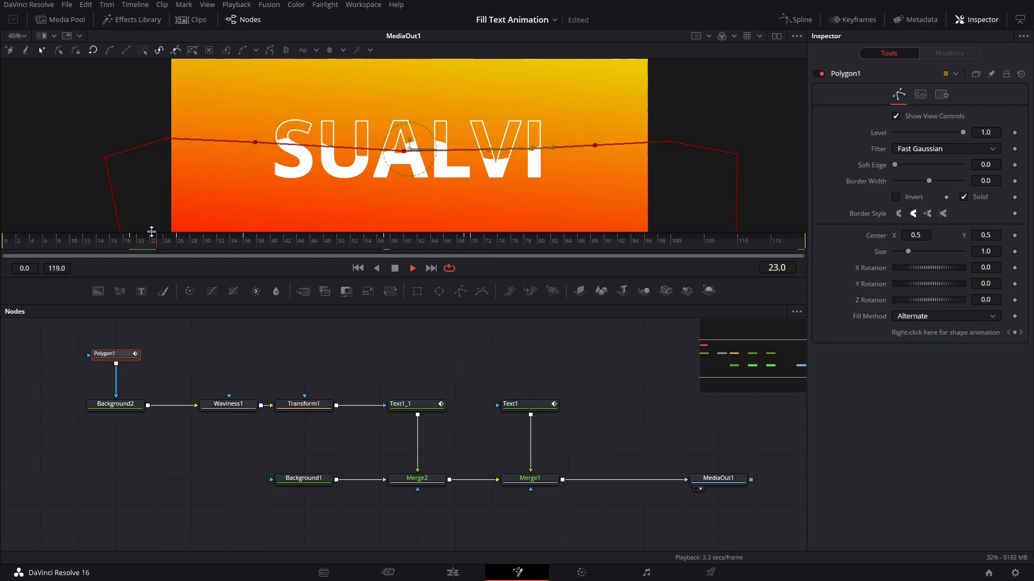
key("space")
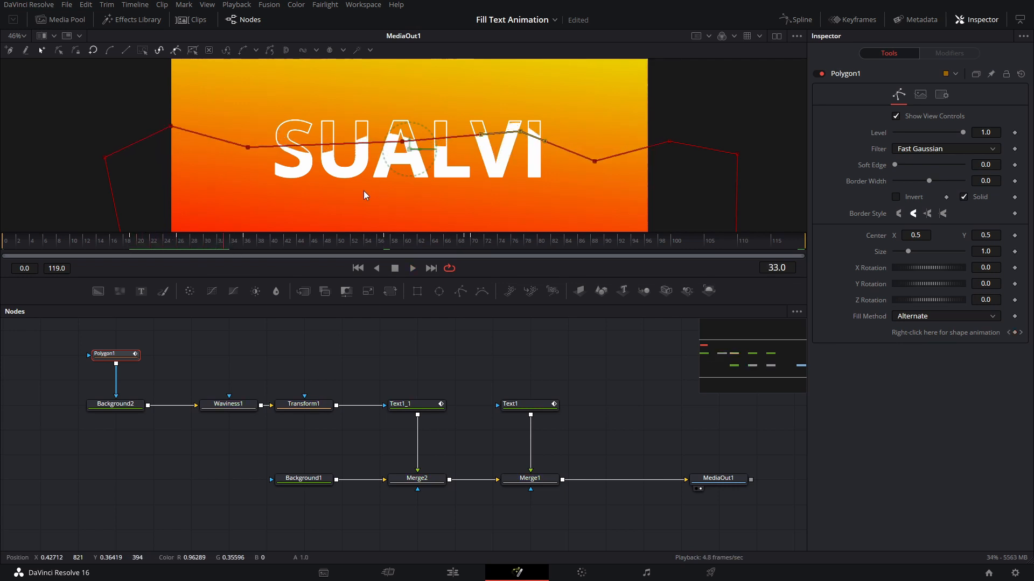
left_click(63, 241)
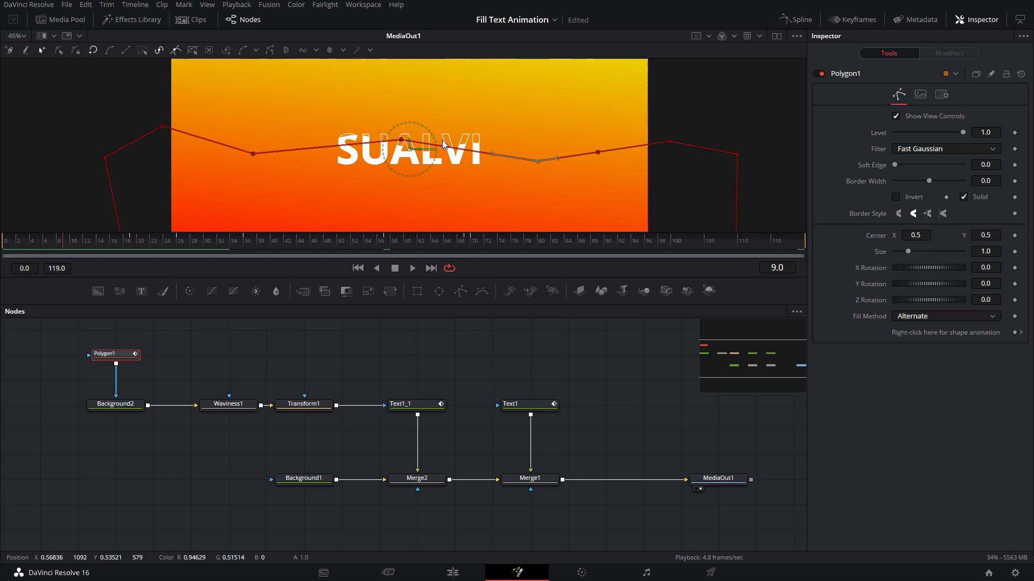
scroll(421, 192, "down", 2)
left_click(160, 240)
Step: At frame 19, lower Transform1's center Y to 0.303212 to move the fill below the text
left_click(314, 406)
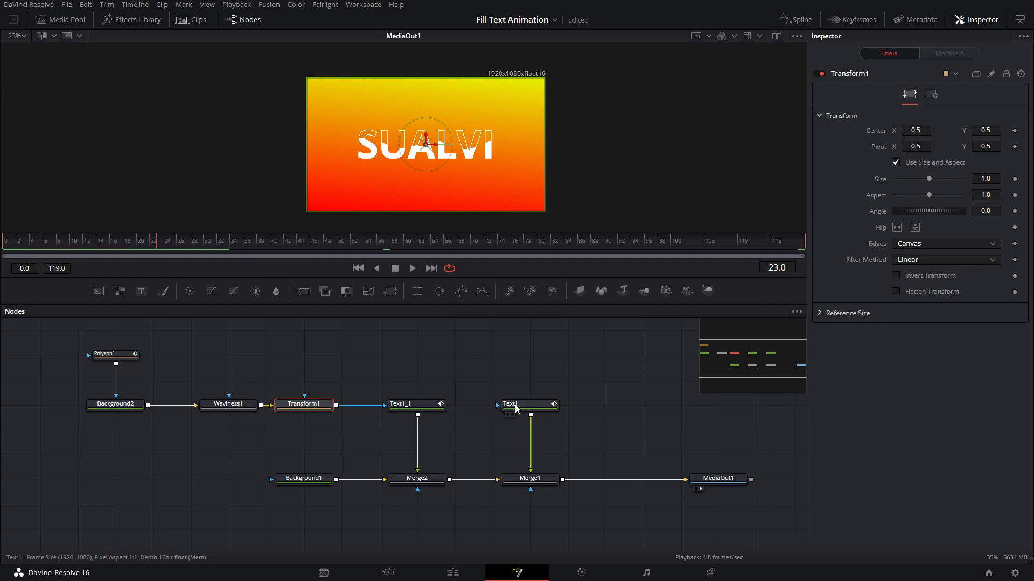
left_click(412, 404)
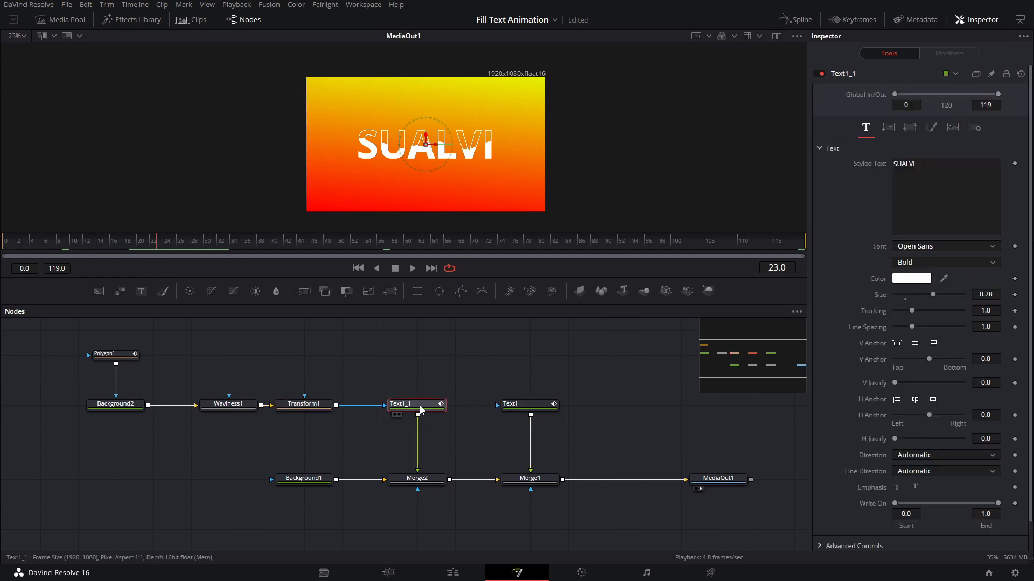
left_click(110, 244)
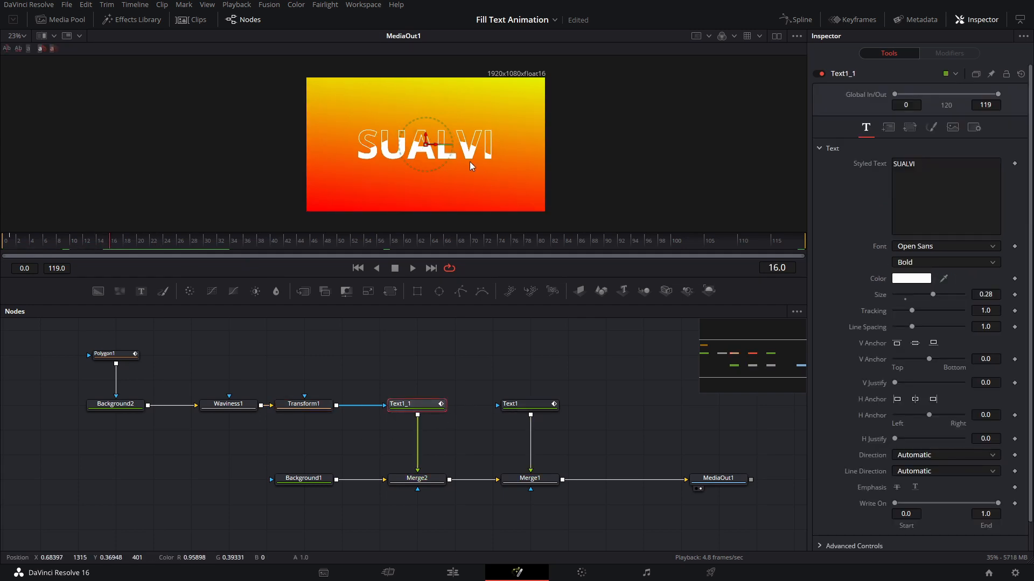
left_click(116, 238)
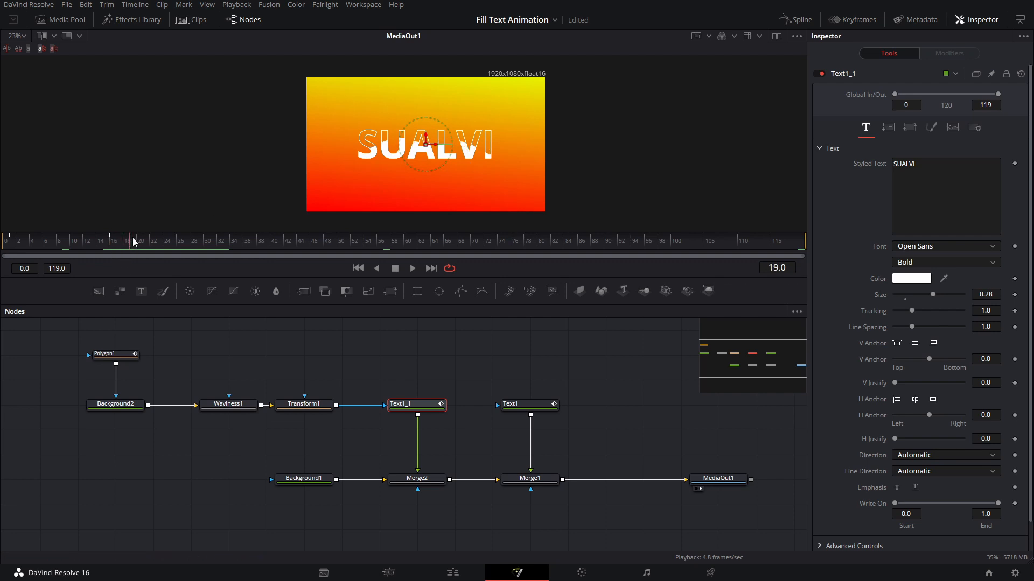
left_click(329, 406)
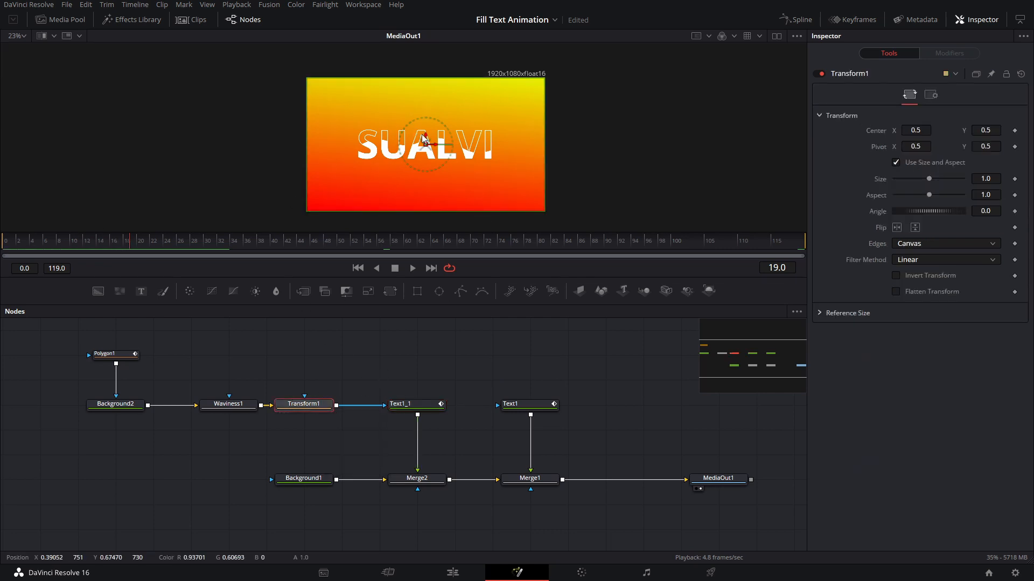
mouse_move(424, 139)
left_mouse_down()
mouse_move(429, 166)
mouse_move(427, 157)
left_mouse_up()
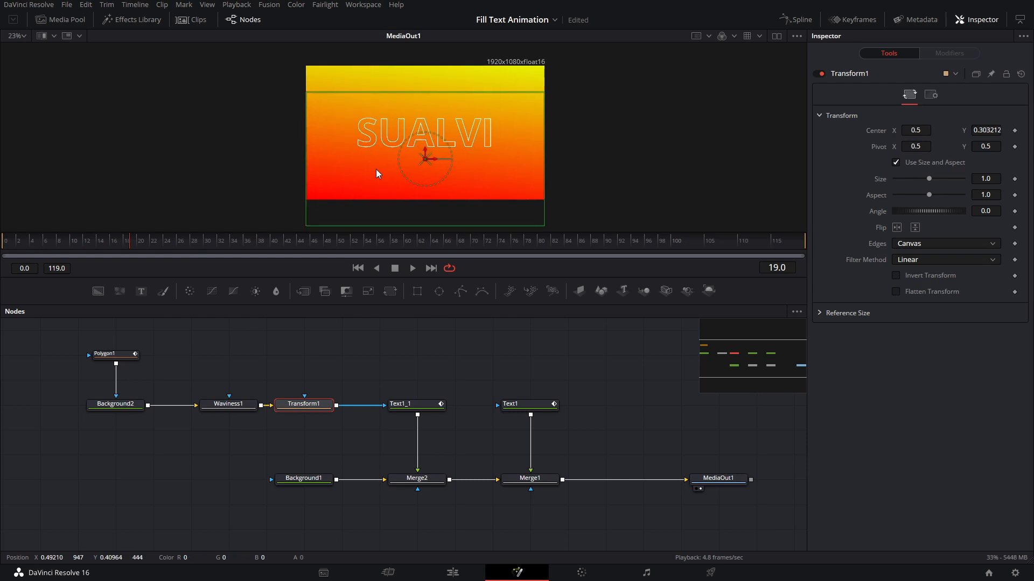
Step: Check the Polygon1 shape against the text and keyframe Transform1's Center at frame 19
left_click(125, 357)
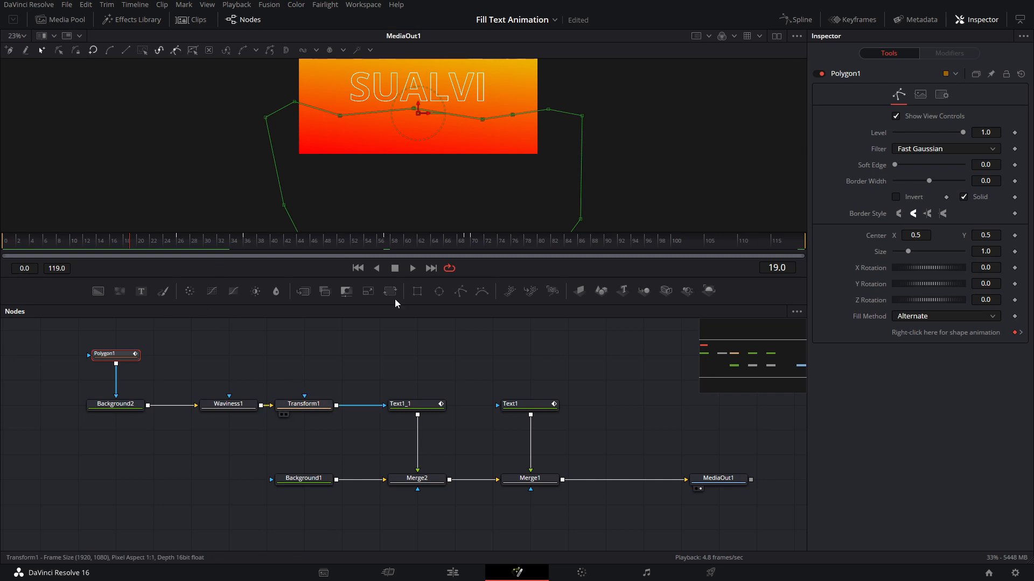
left_click(304, 404)
scroll(456, 104, "up", 3)
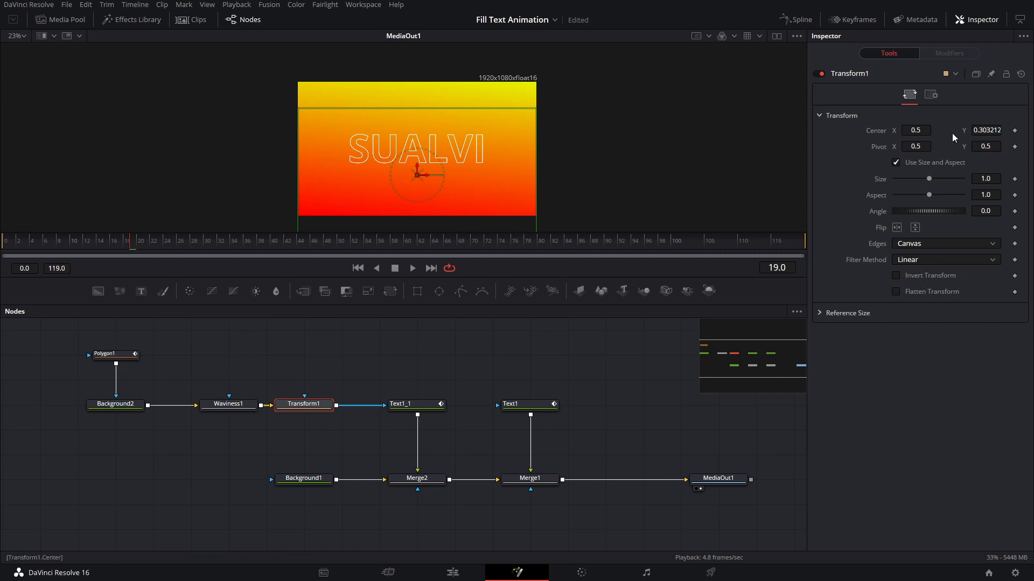
left_click(1014, 130)
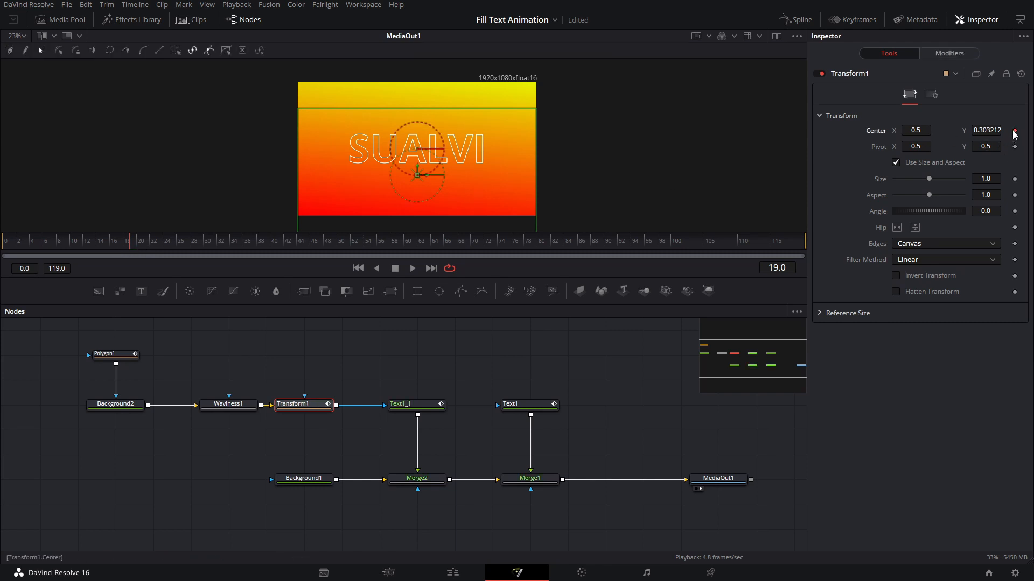
Step: Raise Transform1's center Y to 0.512048 at frame 28 and to 0.740963 at frame 36
left_click_drag(153, 241, 189, 245)
left_click(189, 242)
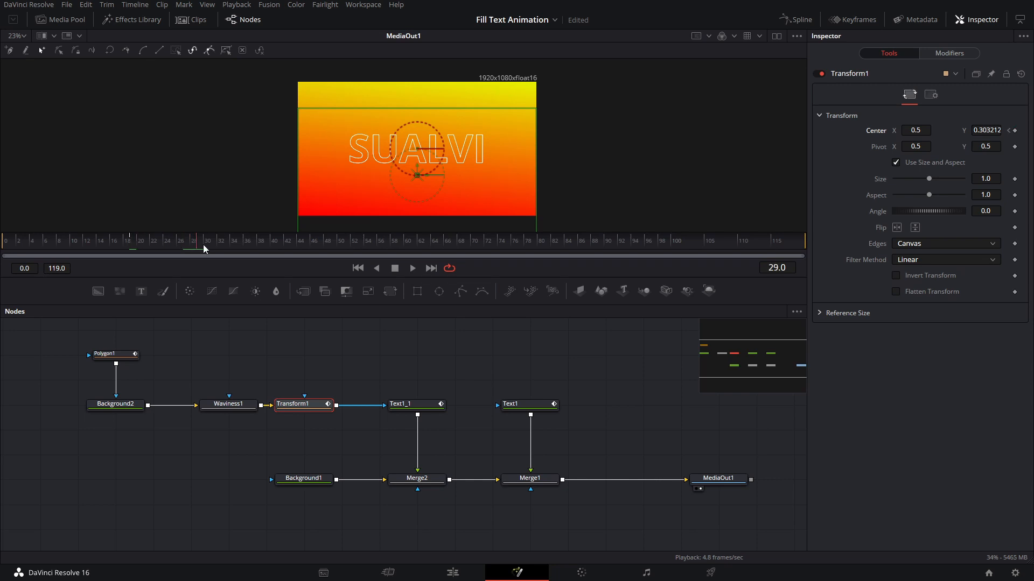
left_click_drag(419, 171, 425, 142)
left_click(208, 243)
left_click_drag(209, 247, 245, 247)
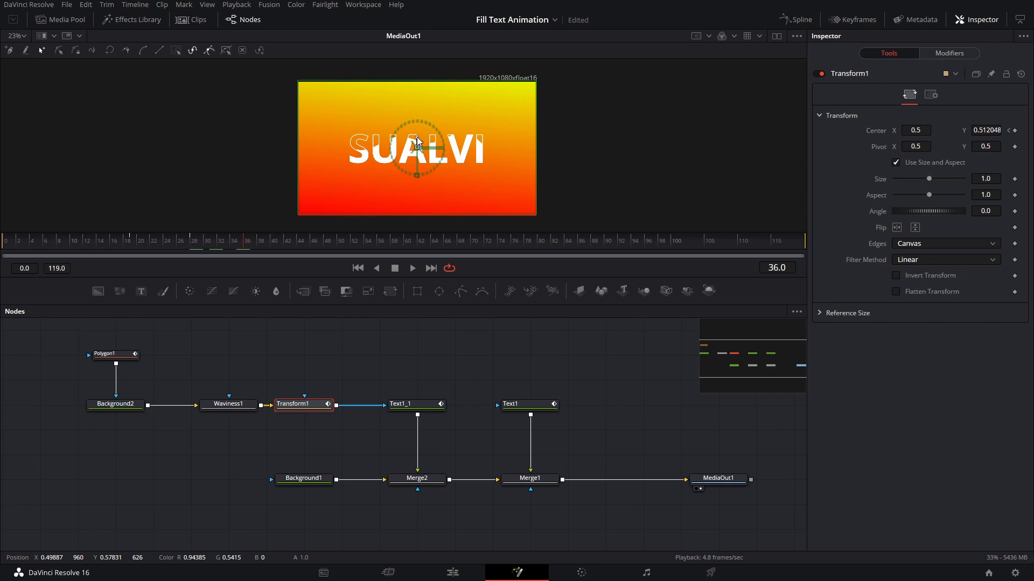
left_click_drag(417, 143, 419, 112)
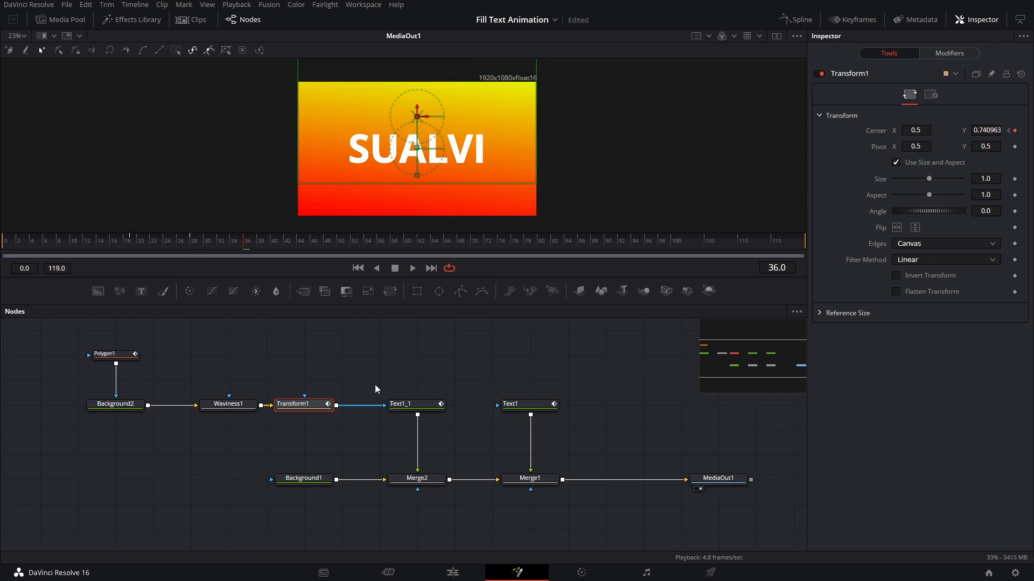
Step: Smooth Transform1's Displacement curve in the Spline editor and set its middle keyframe to ease in 46.3 and ease out 68.6
left_click(801, 20)
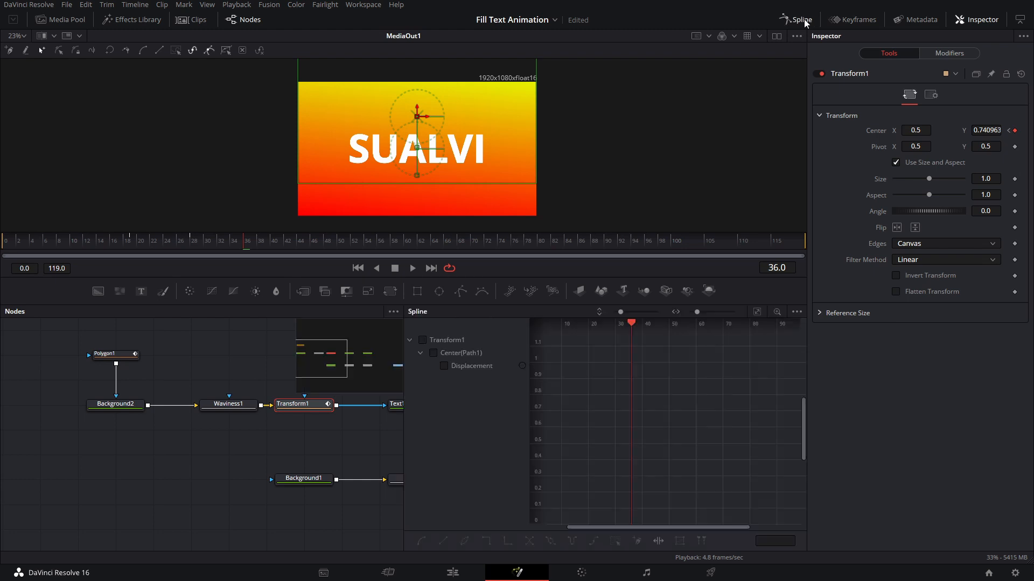
left_click(444, 366)
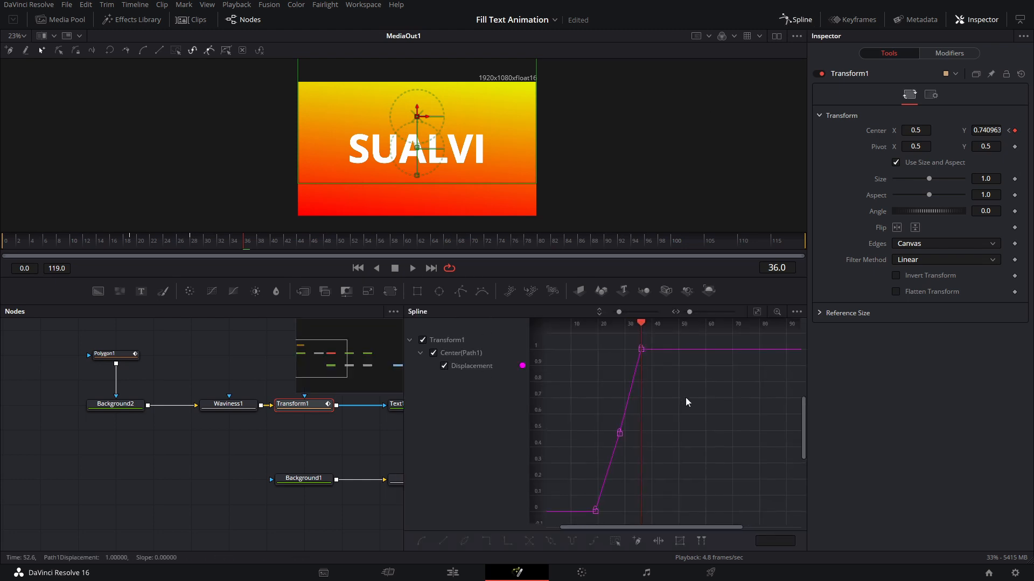
left_click_drag(577, 361, 637, 439)
key("ctrl+a")
key("s")
left_click(617, 434)
key("t")
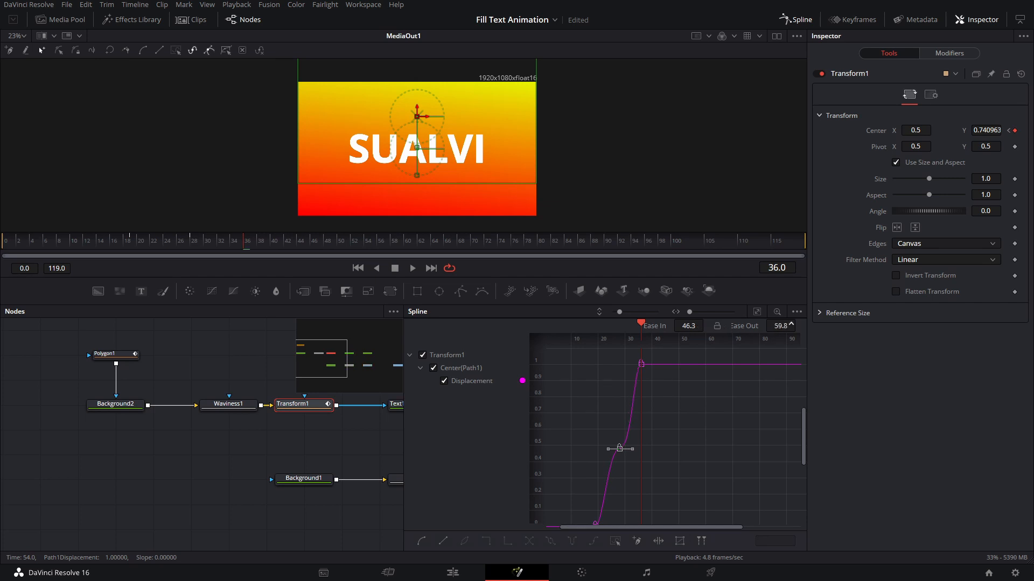
Step: Play back the composition from frame 19 to review the eased fill movement
left_click(130, 246)
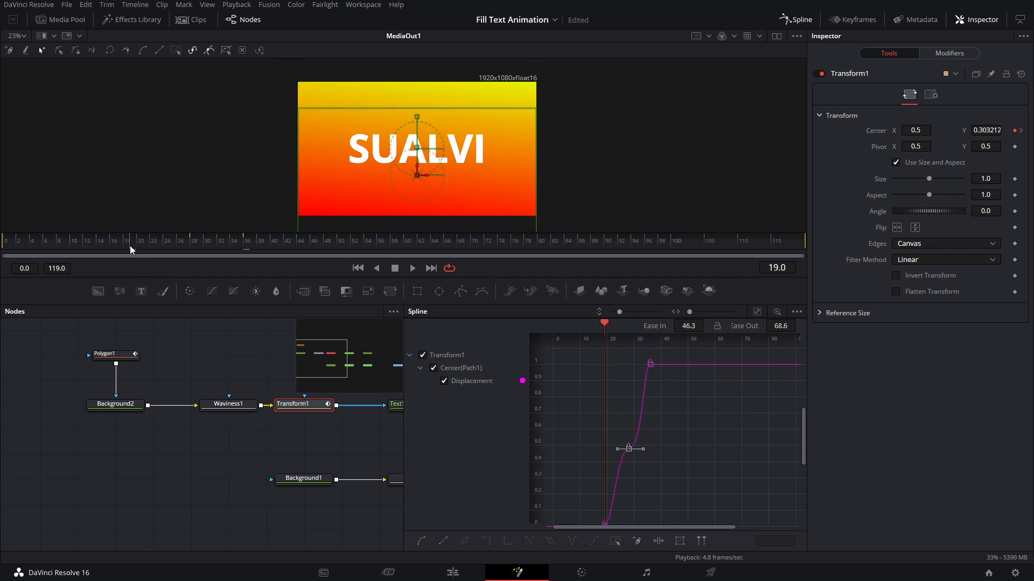
key("space")
key("space")
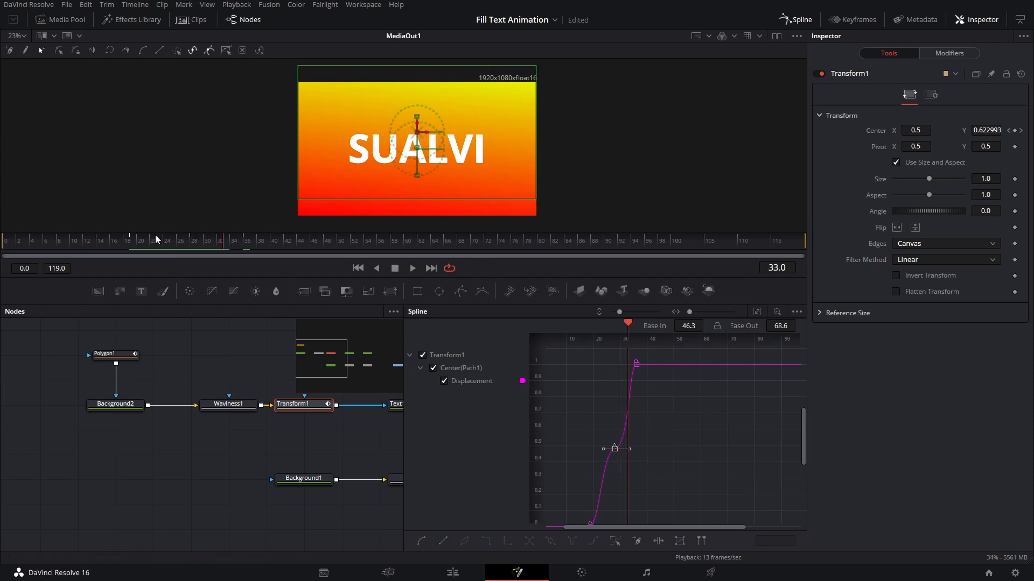
left_click(134, 246)
key("space")
Step: Enable motion blur for Transform1
left_click(931, 95)
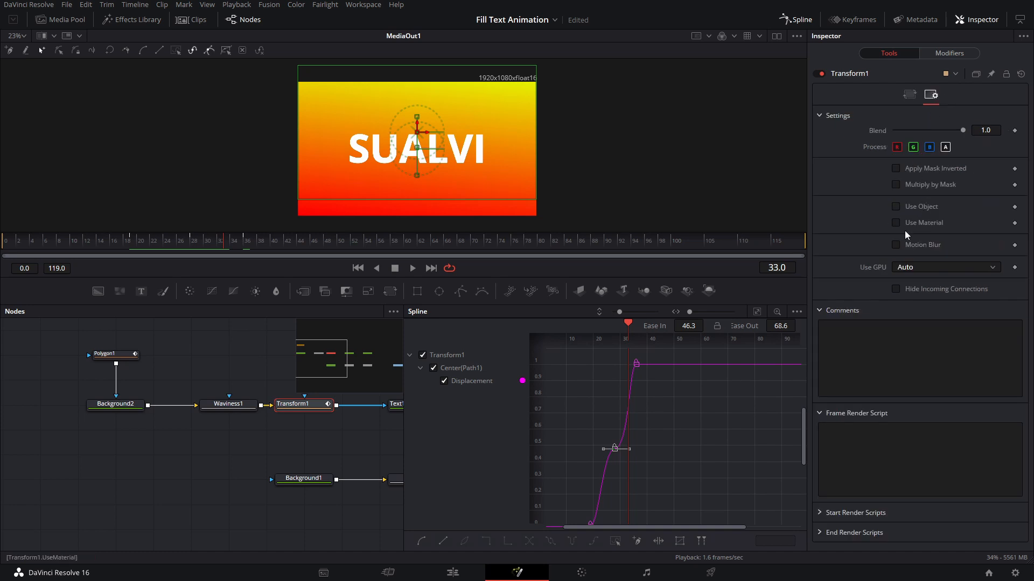
left_click(908, 246)
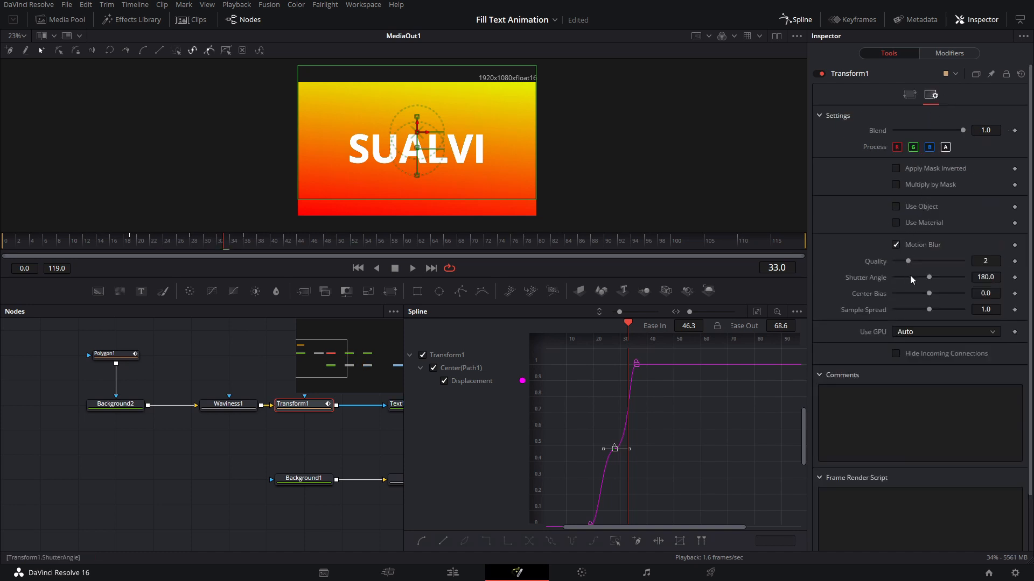
Step: Lower Transform1's motion blur shutter angle
left_click_drag(911, 279, 909, 277)
Step: Smooth all of Polygon1's Polyline keyframes and enable its motion blur with a shutter angle of 80
left_click(110, 354)
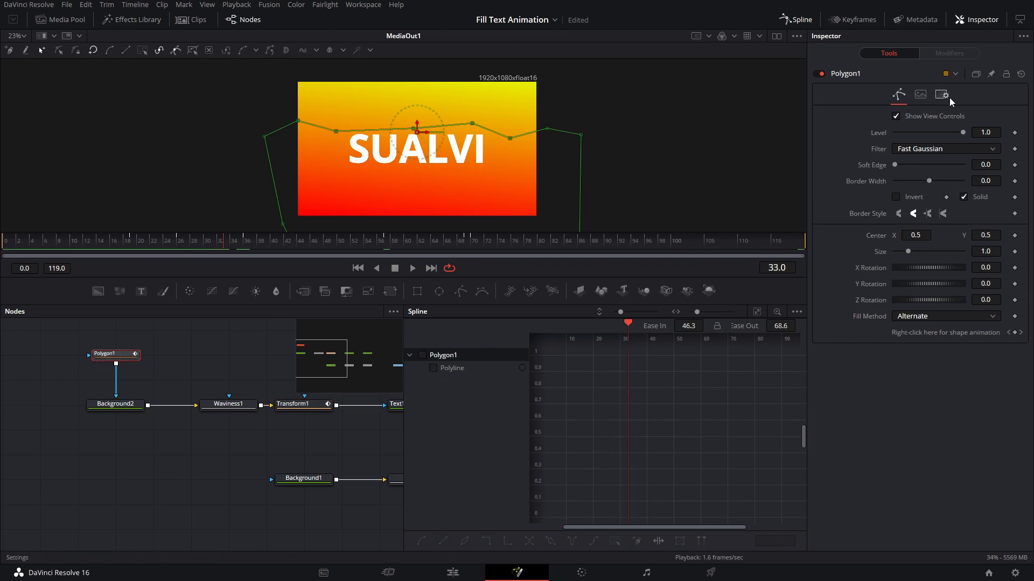
left_click(423, 355)
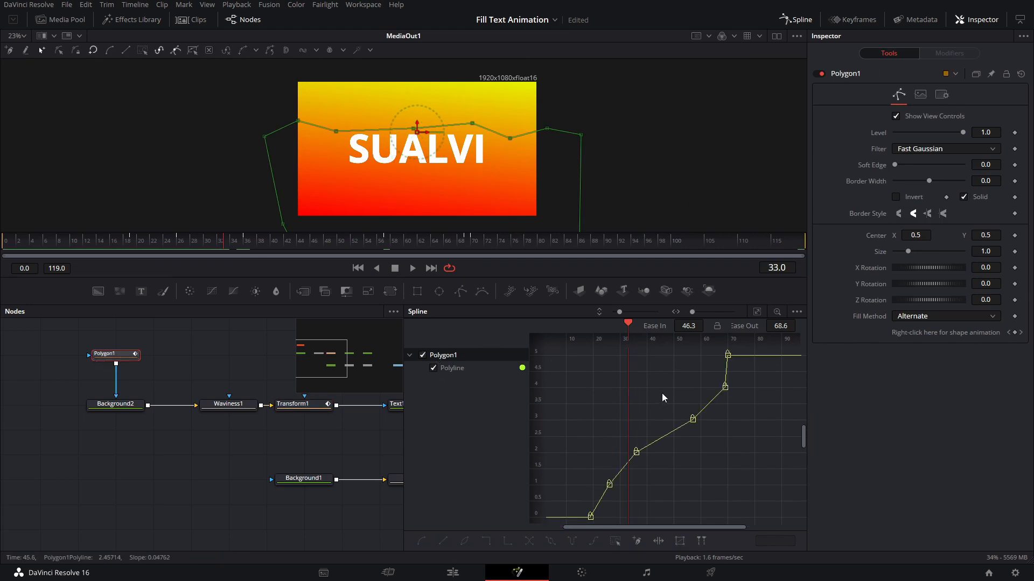
key("ctrl+a")
key("s")
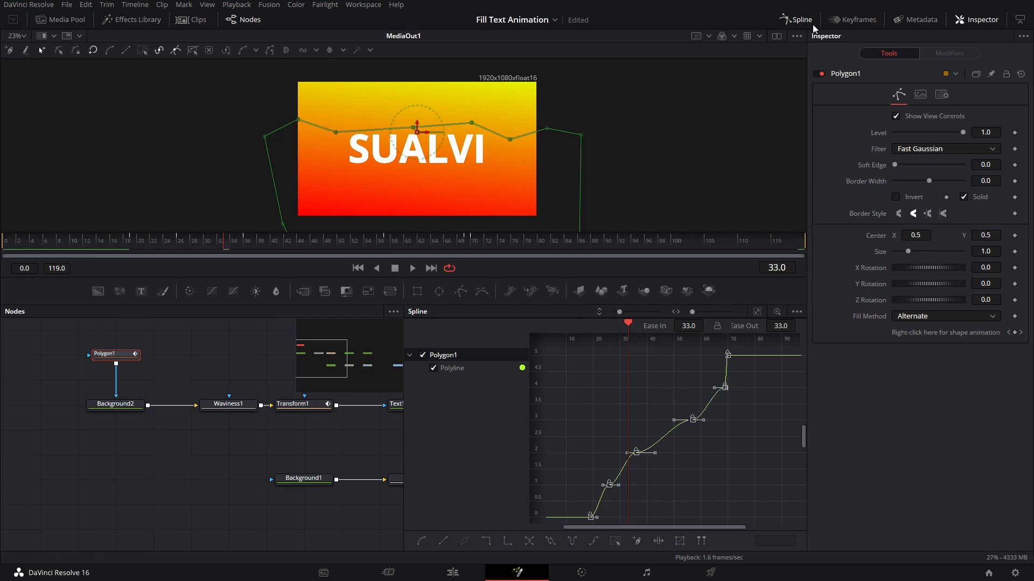
left_click(942, 95)
left_click(913, 131)
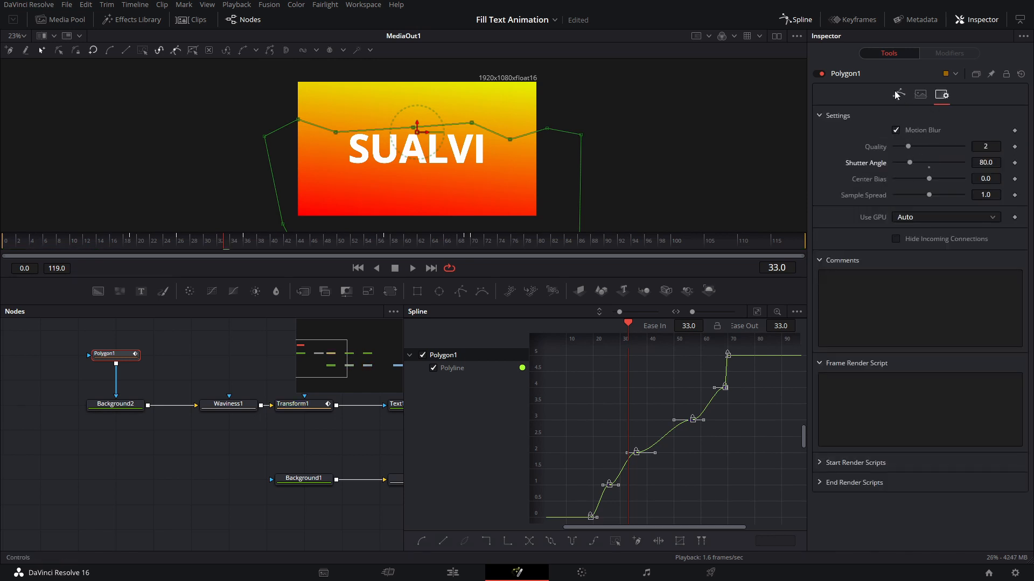
Step: Display Text1's Size curve in the Spline editor and set its keyframes to ease in 57.5 and ease out 45.2
left_click_drag(289, 429, 103, 425)
left_click(224, 401)
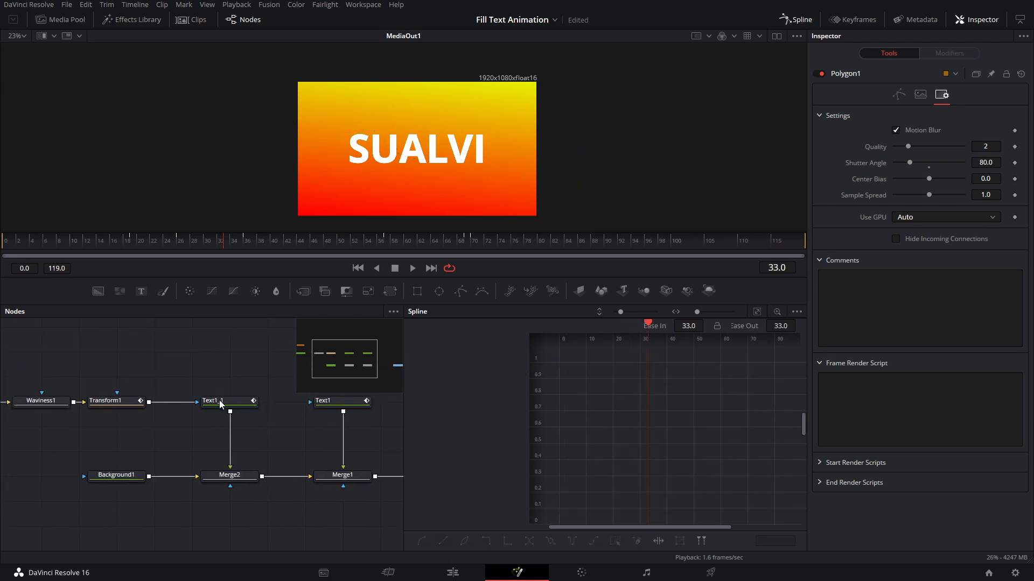
left_click(335, 419)
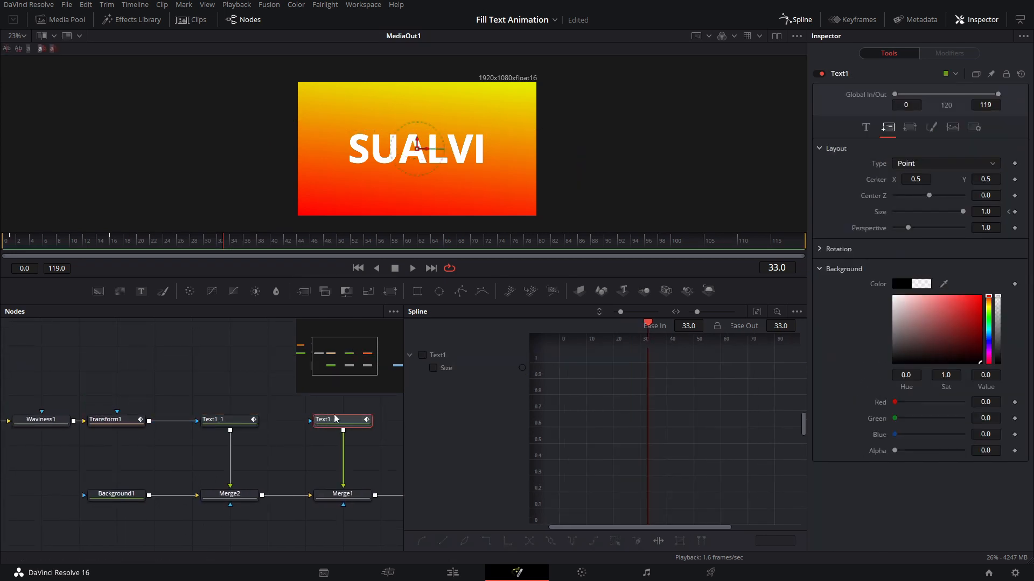
left_click(423, 355)
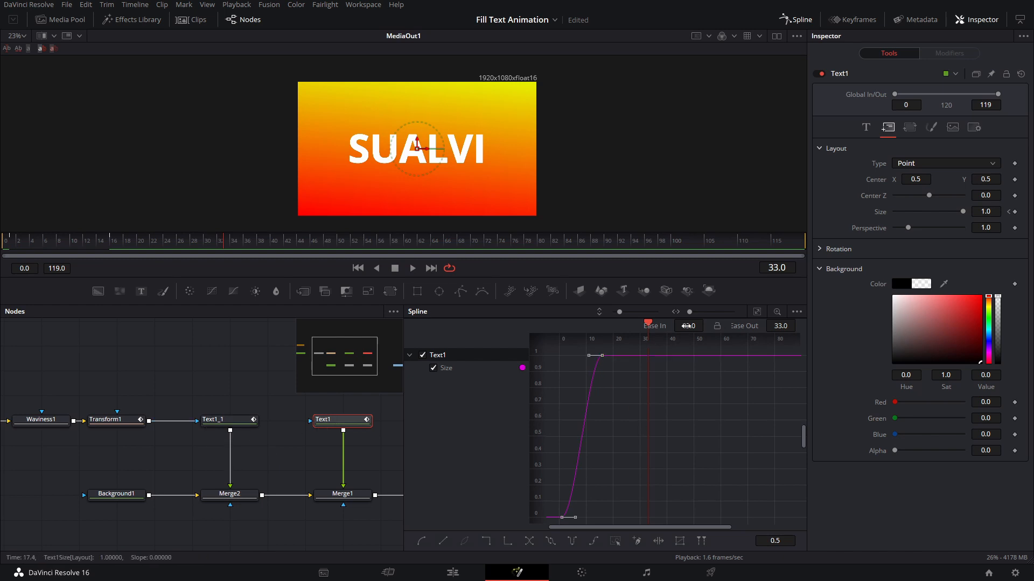
left_click_drag(687, 325, 698, 325)
left_click_drag(780, 326, 791, 324)
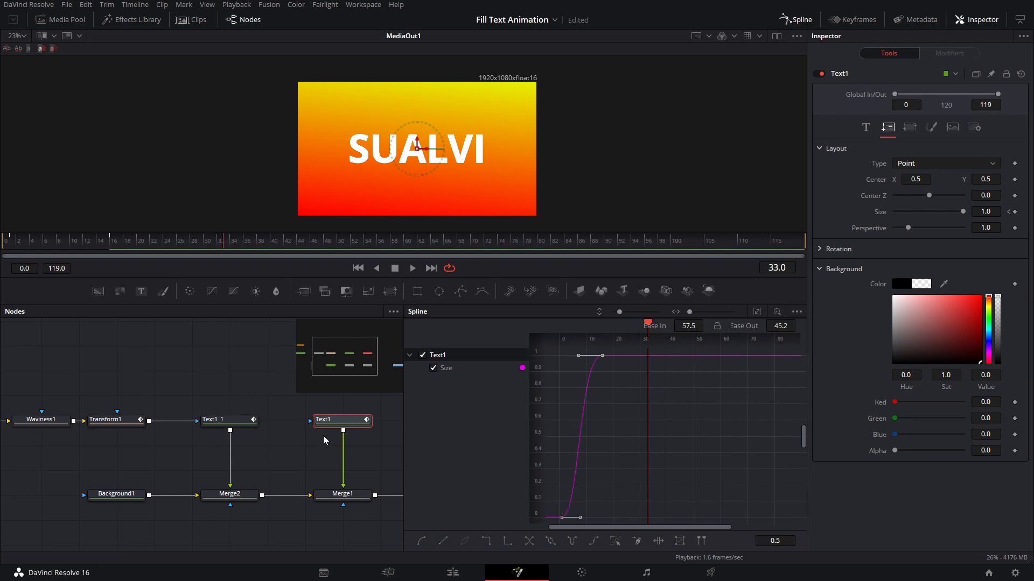
Step: Duplicate the Text1 node with its eased Size animation and place the copy just above Text1_1
left_click(222, 423)
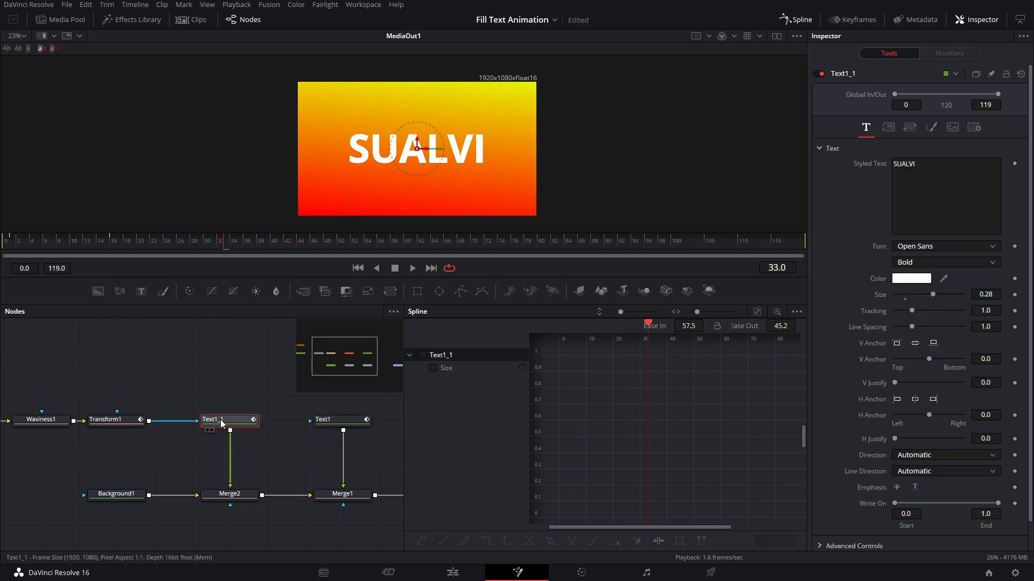
left_click(334, 422)
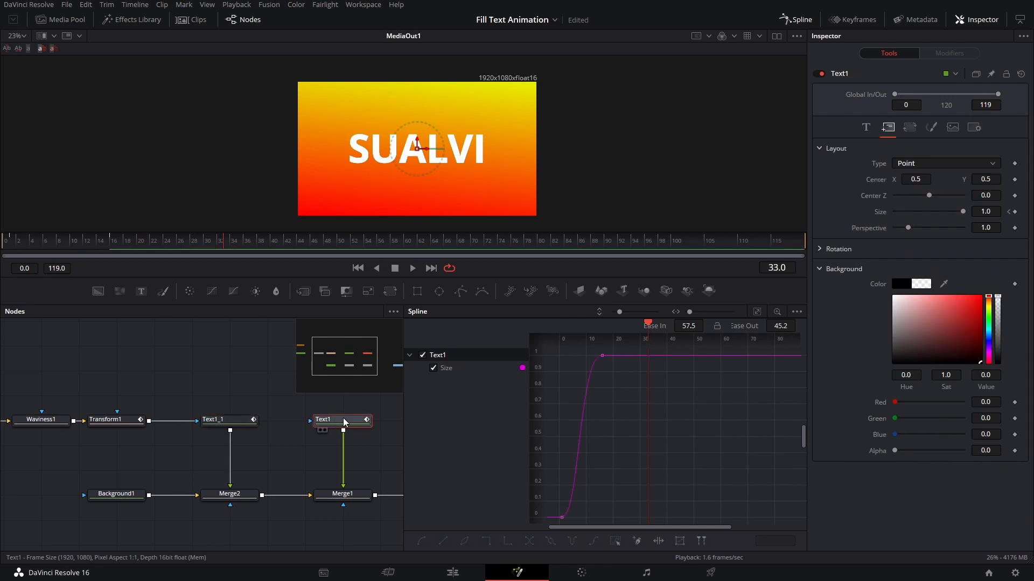
left_click(242, 389)
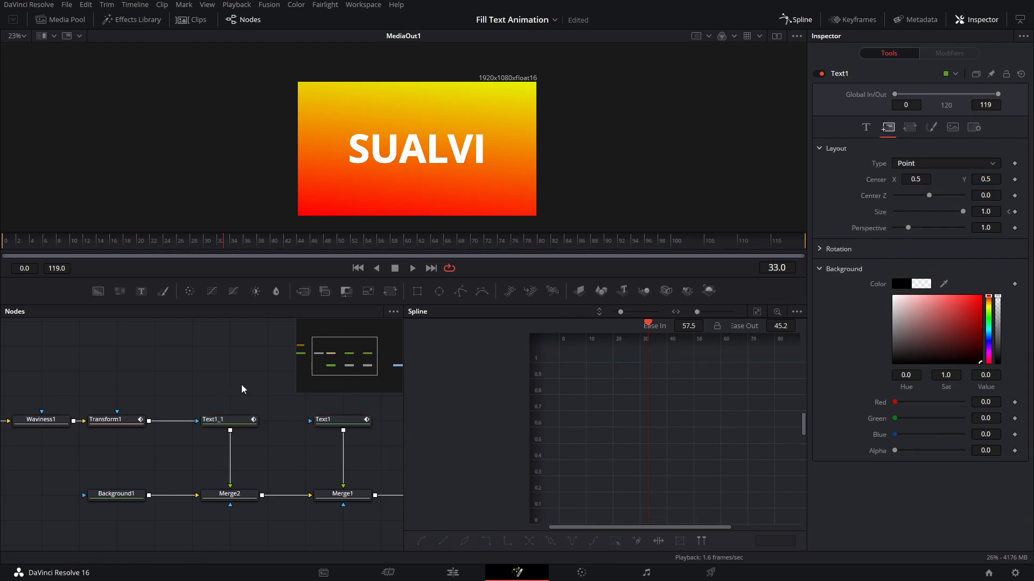
key("ctrl+v")
Step: Replace Text1_1 with the new text copy between Transform1 and Merge2, and delete Text1_1
left_click(231, 422)
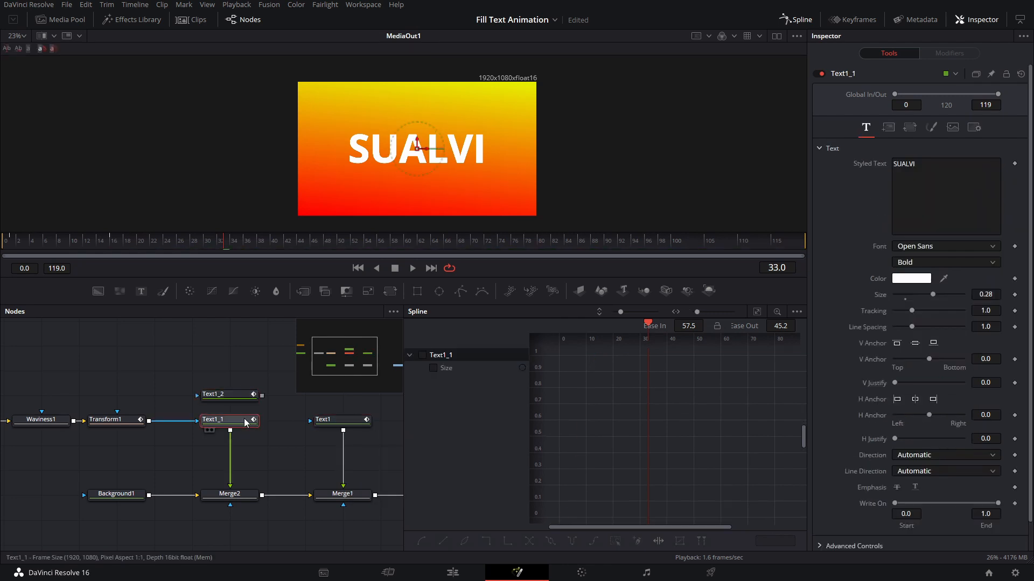
left_click_drag(233, 429, 233, 354)
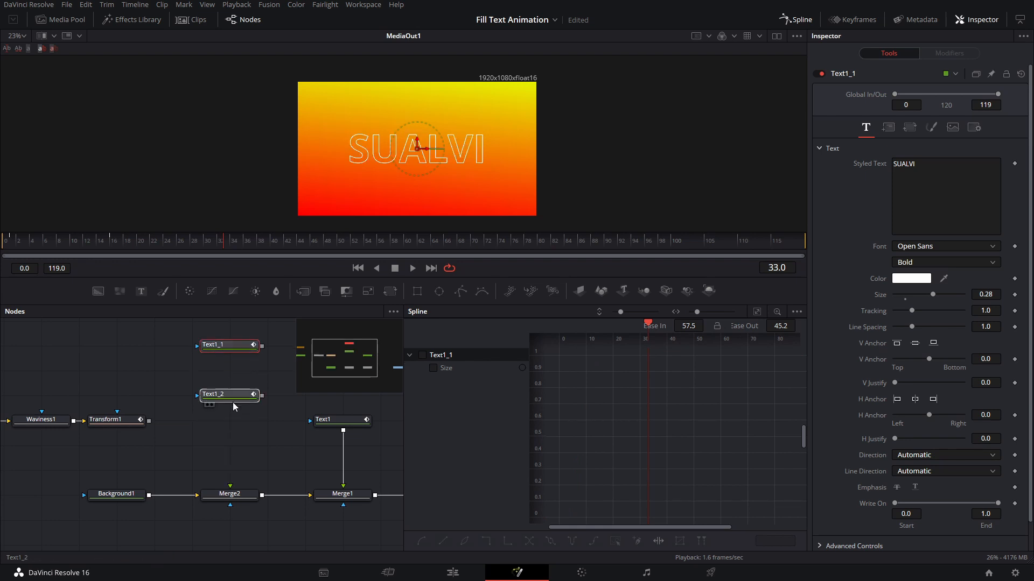
left_click_drag(233, 398, 232, 423)
left_click_drag(148, 421, 218, 498)
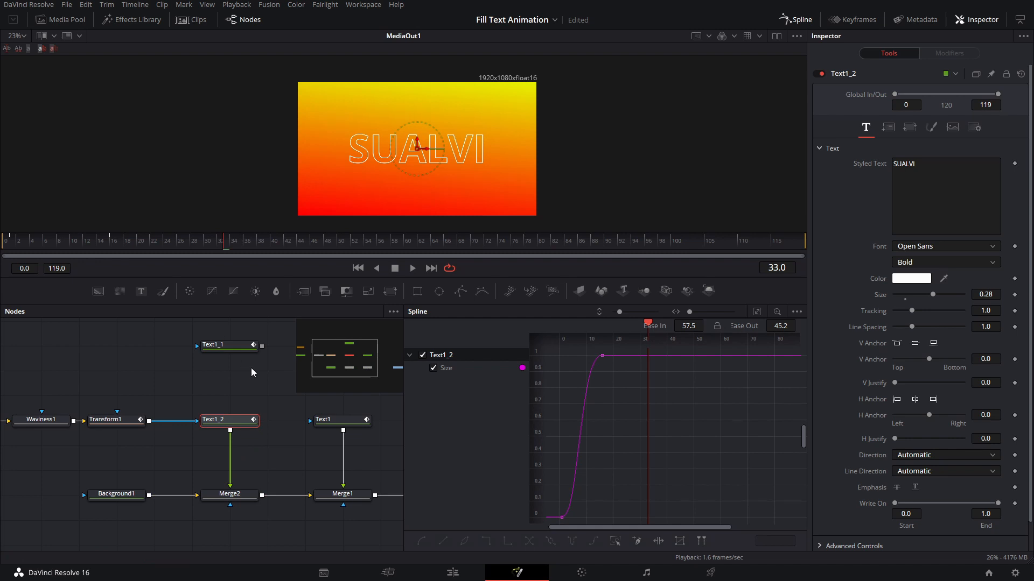
left_click(250, 349)
key("Delete")
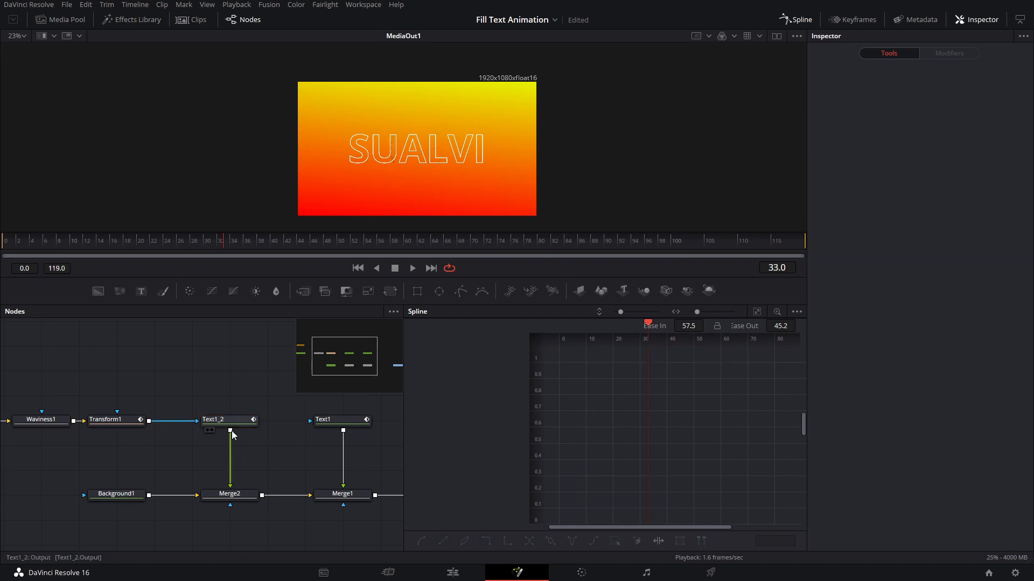
Step: Play back the composition from frame 4 to check the replaced text node
left_click_drag(149, 247, 31, 258)
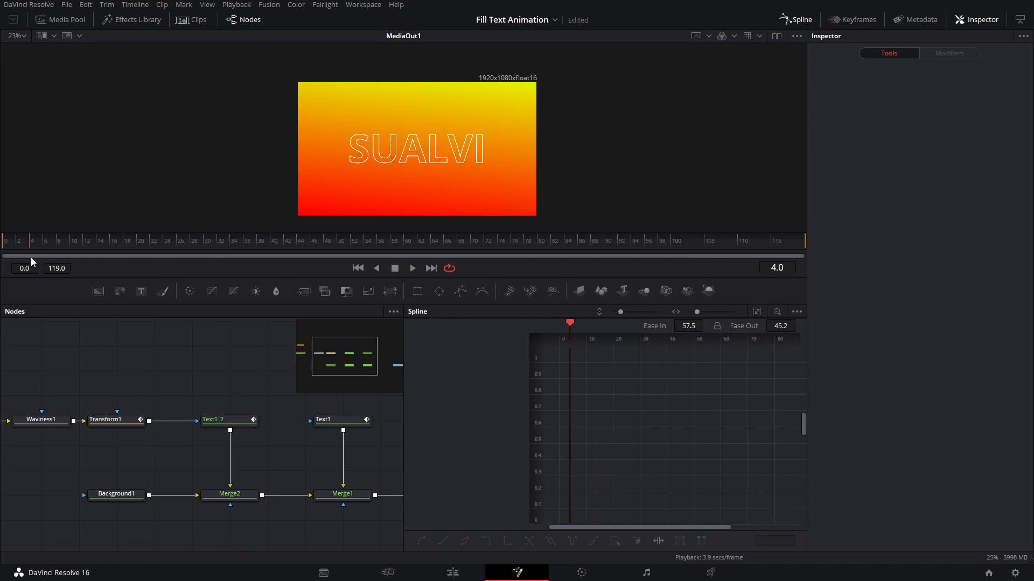
key("space")
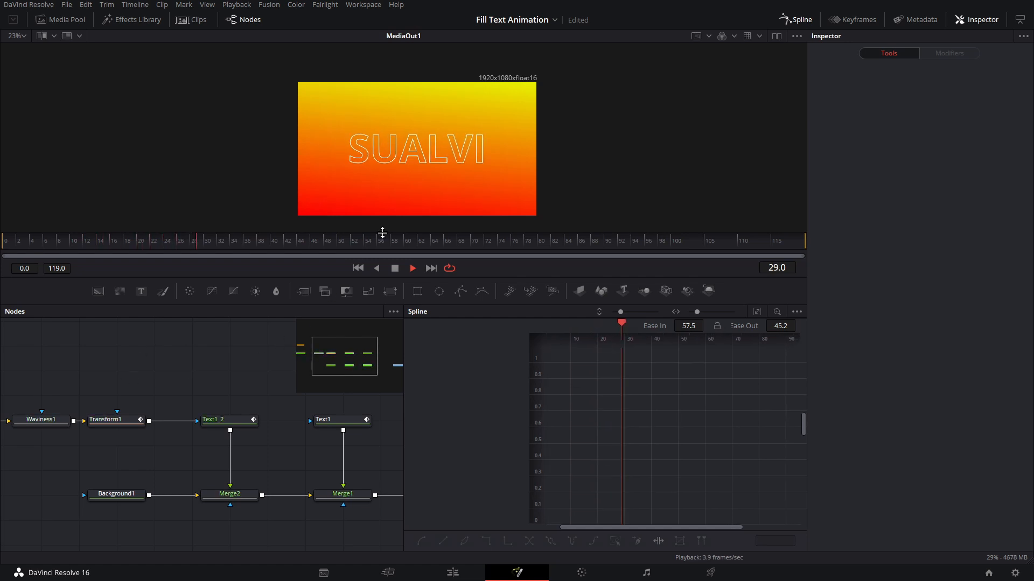
key("space")
Step: At frame 26, change the appearance of Text1_2's first shading element from outline to solid text fill
left_click(327, 202)
left_click_drag(240, 239, 181, 241)
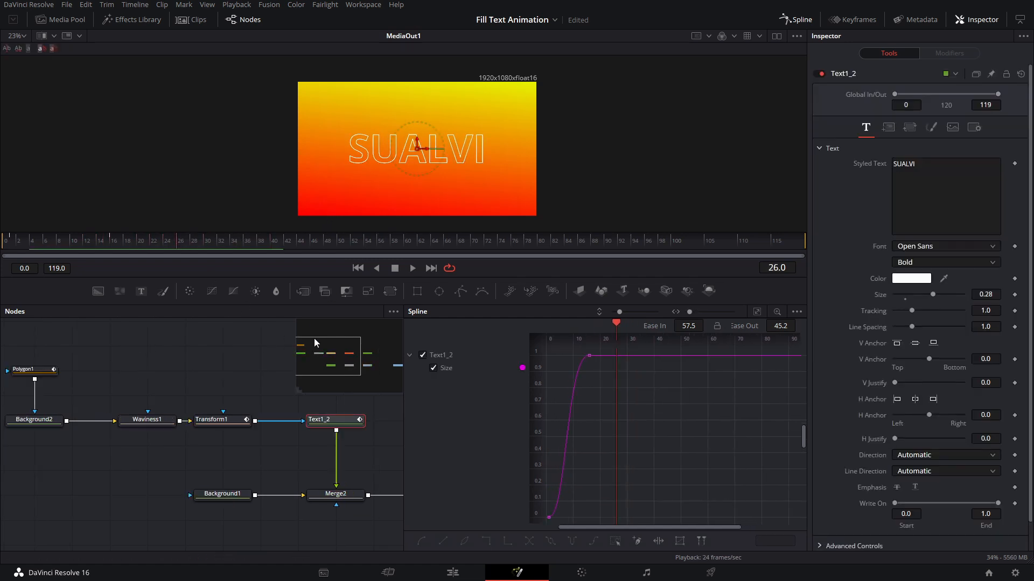
left_click(930, 128)
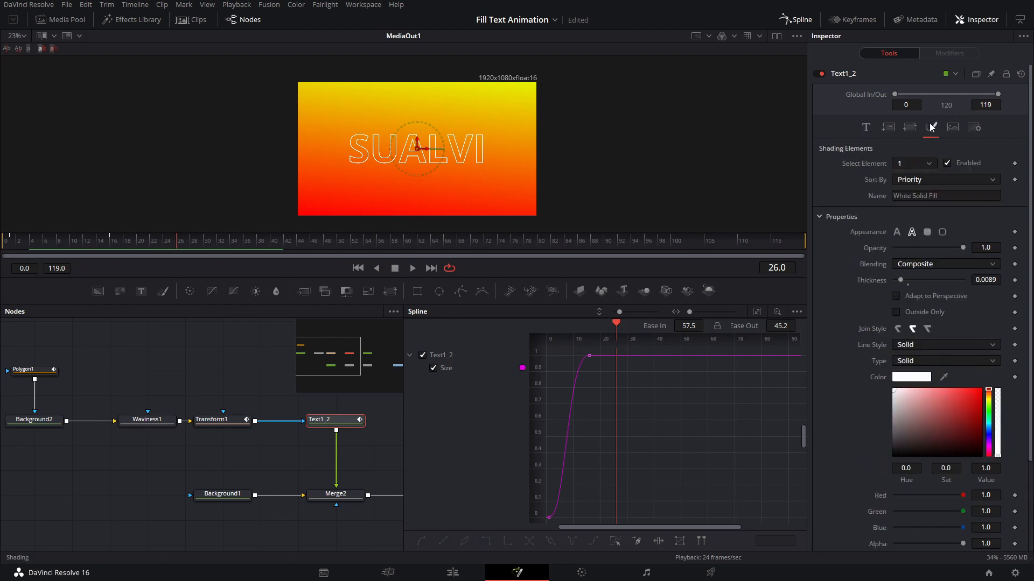
left_click(897, 233)
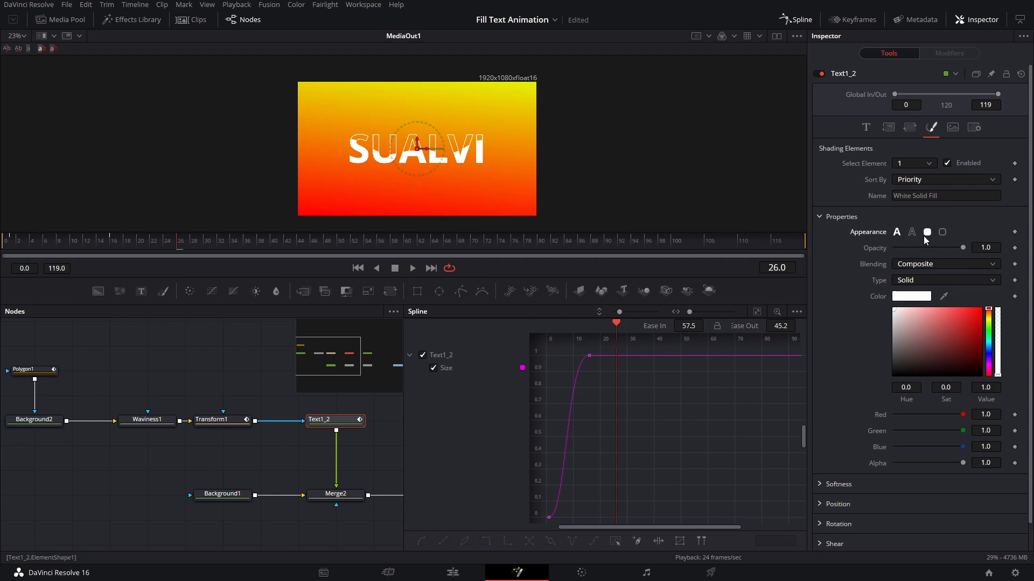
left_click(925, 265)
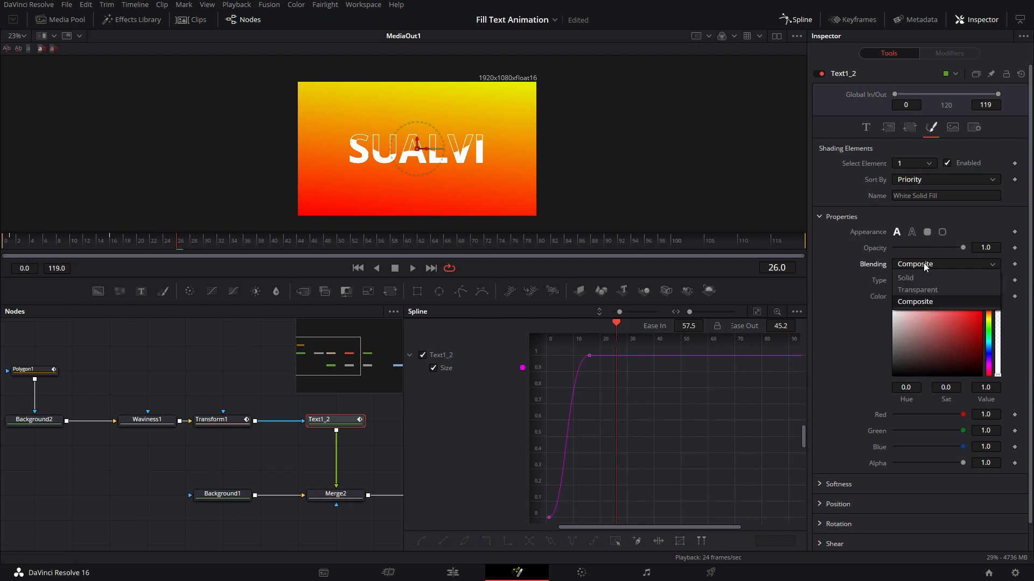
left_click(848, 292)
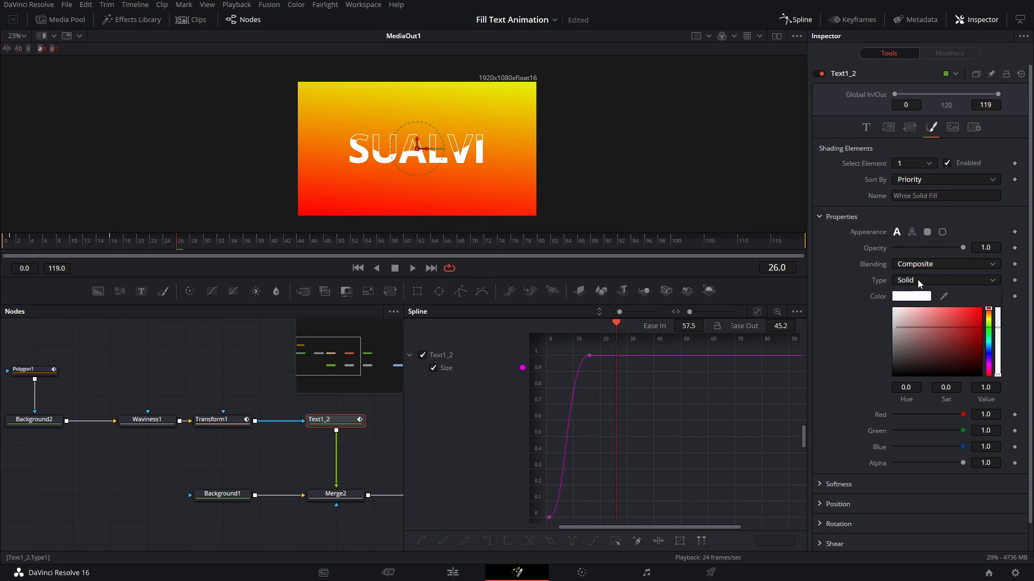
Step: Change Text1_2's fill type to Gradient and color its start stop red and its end stop cyan with hue 0.496
left_click(917, 279)
left_click(928, 317)
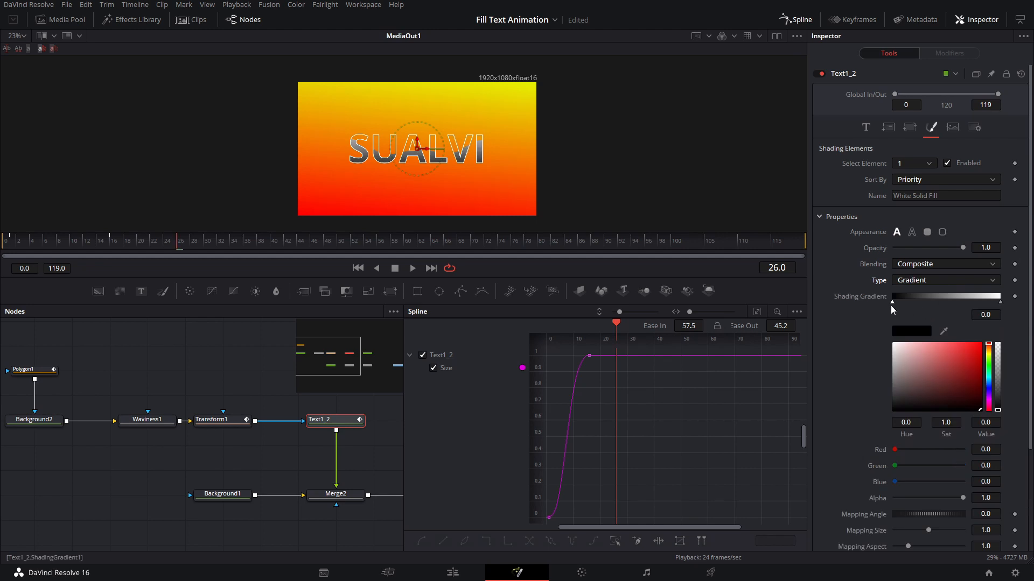
left_click(981, 344)
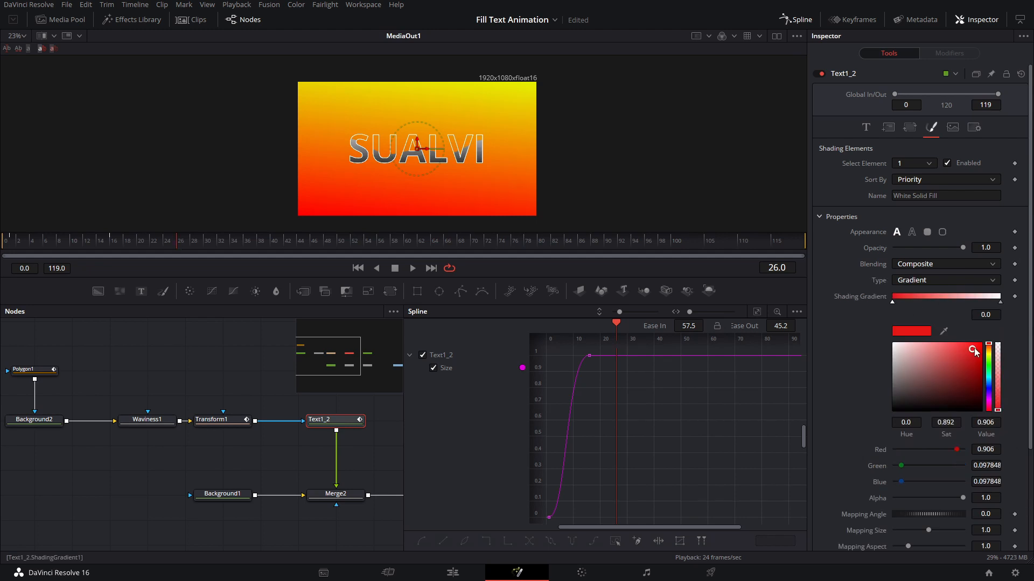
left_click(1000, 303)
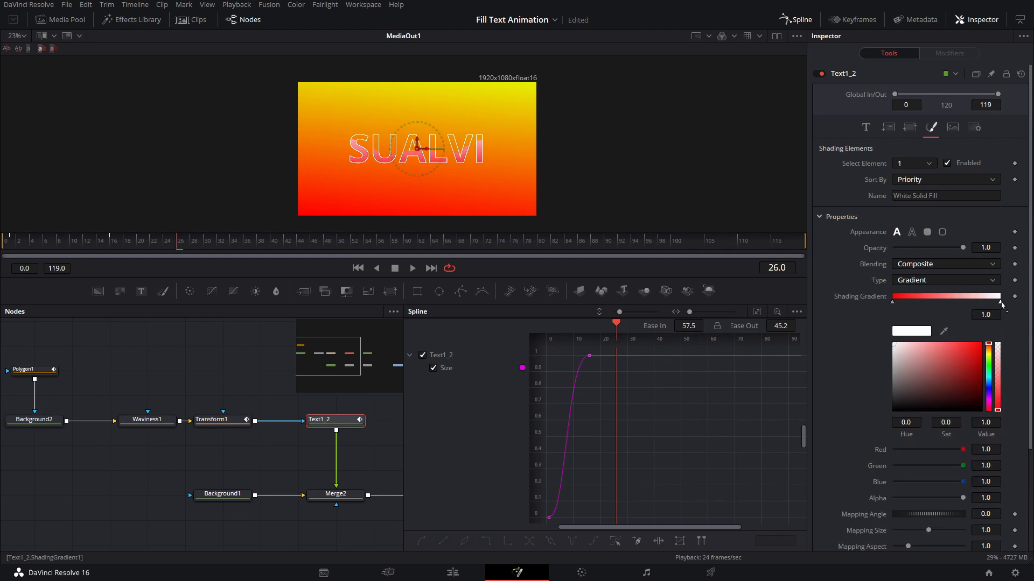
left_click(989, 376)
left_click(980, 345)
left_click_drag(989, 338, 988, 338)
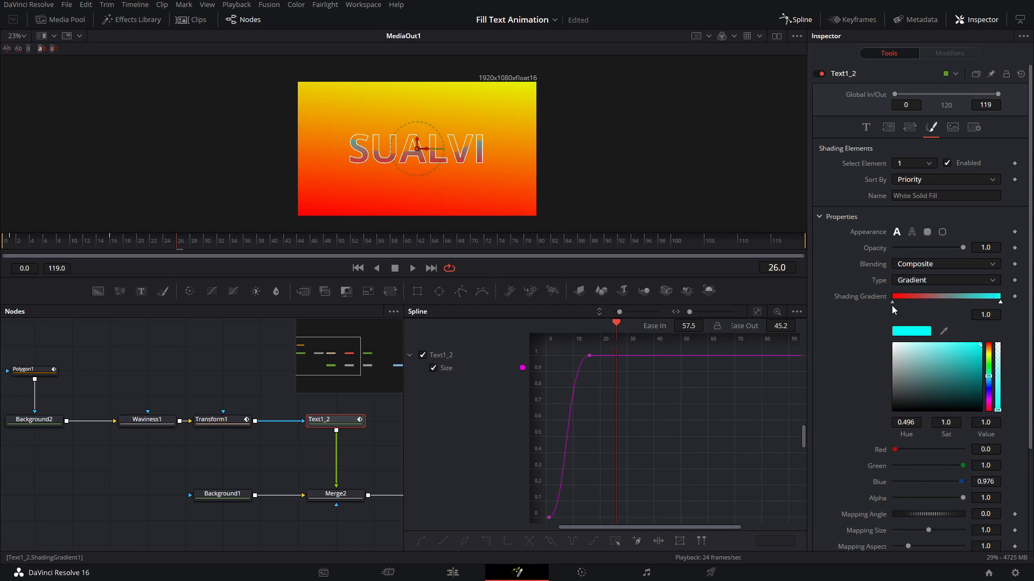
Step: Recolor the start stop of Text1_2's shading gradient to blue with hue 0.6
left_click(891, 303)
left_click(988, 382)
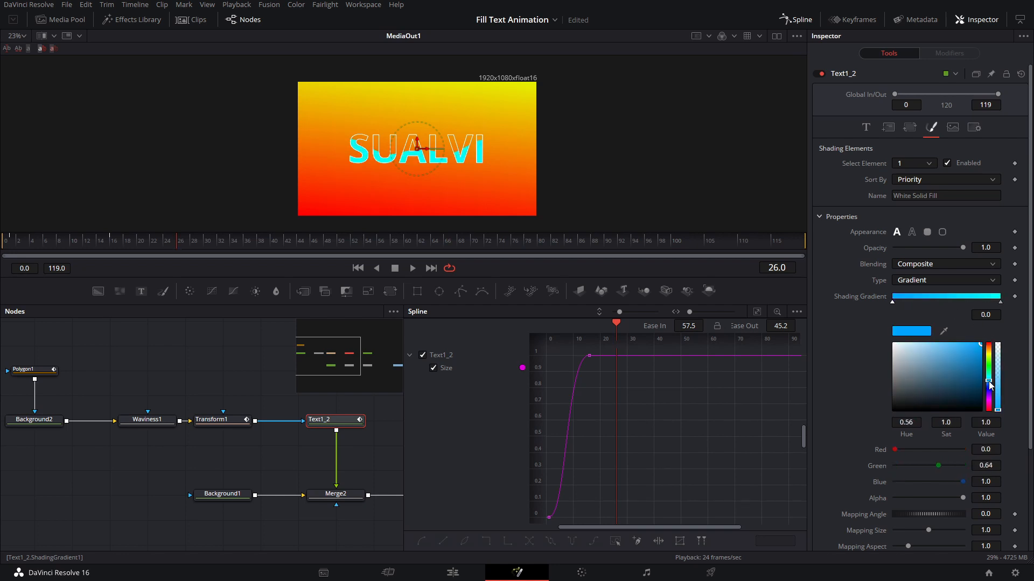
left_click(989, 383)
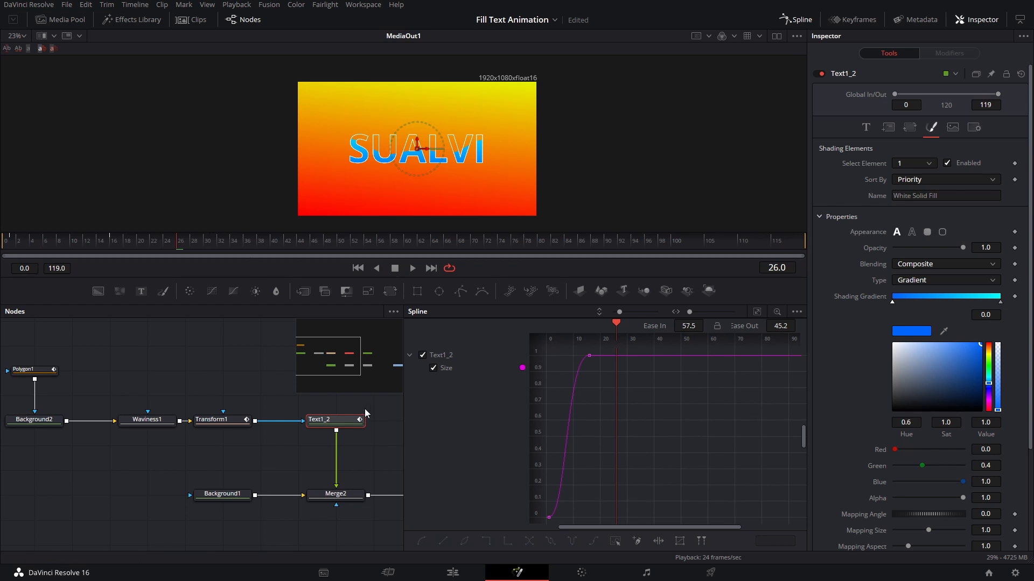
Step: Play back the animation from near its start to review the blue-to-cyan gradient fill
left_click(85, 241)
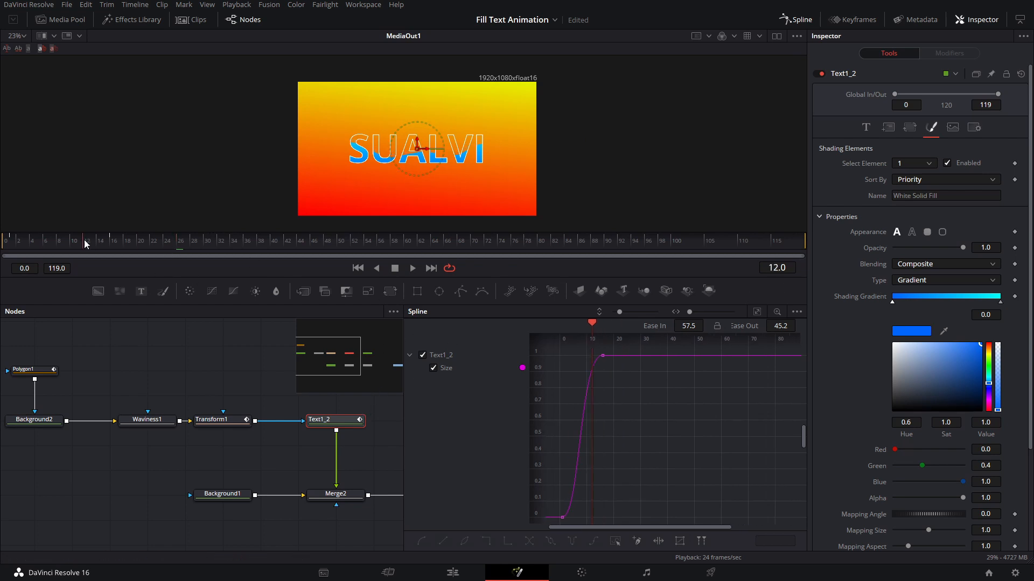
left_click(40, 242)
key("space")
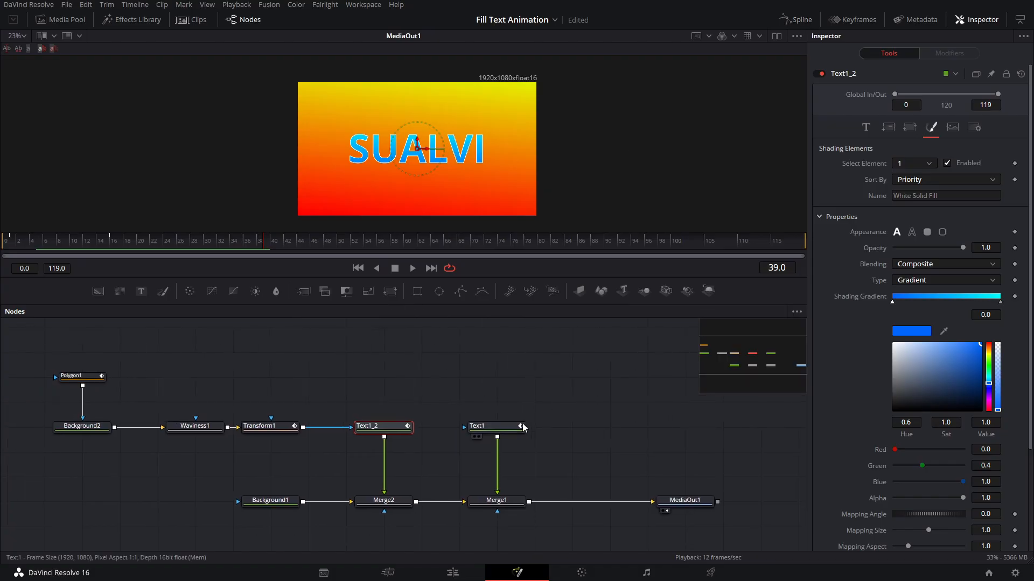
Step: View Text1_2 on its own in the viewer, and return the viewer to MediaOut1
key("1")
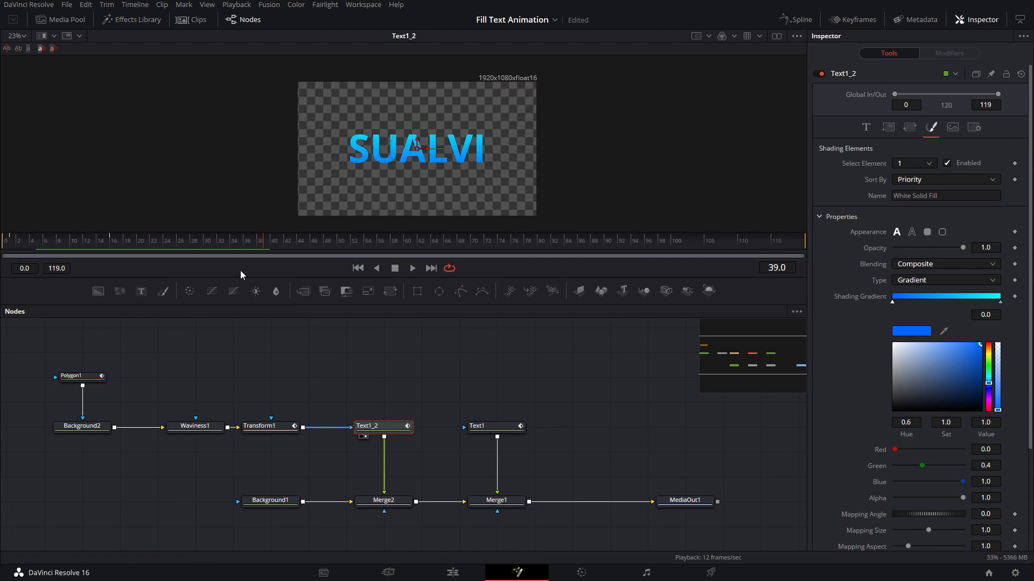
key("space")
key("Home")
left_click(694, 499)
key("1")
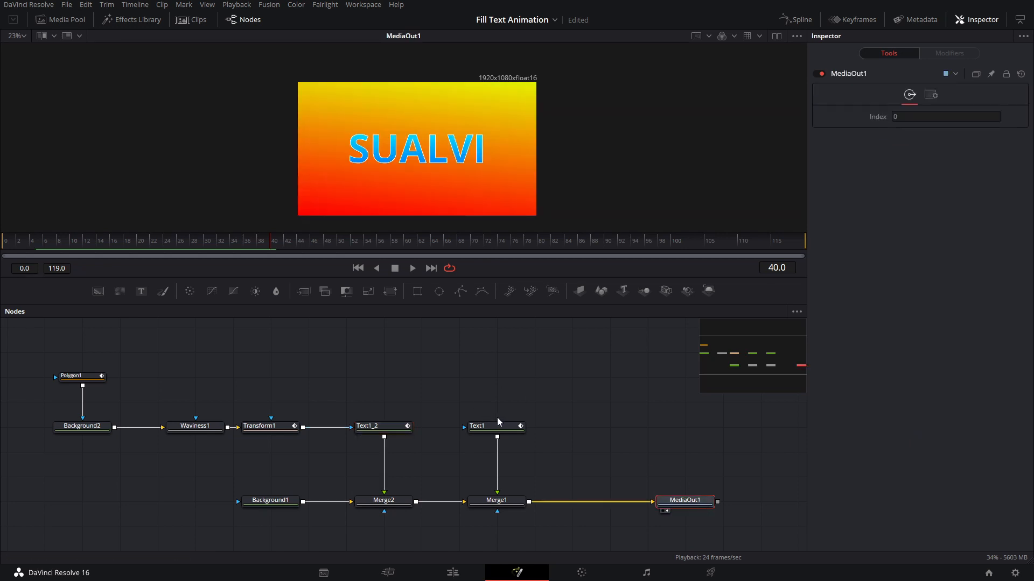